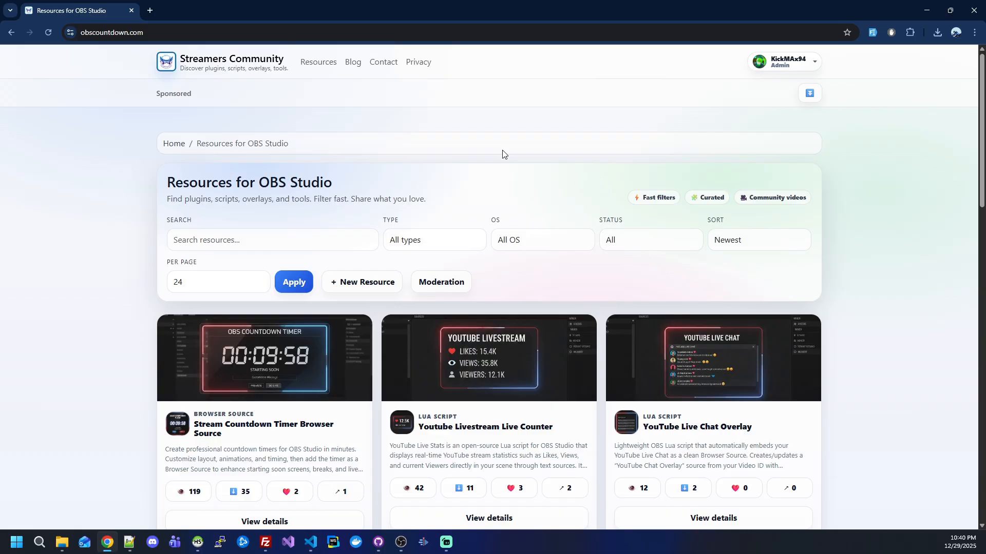
Step: Browse the OBS Studio resources list and open the details page of the Fly Scoreboard plugin
scroll(519, 154, down, 7)
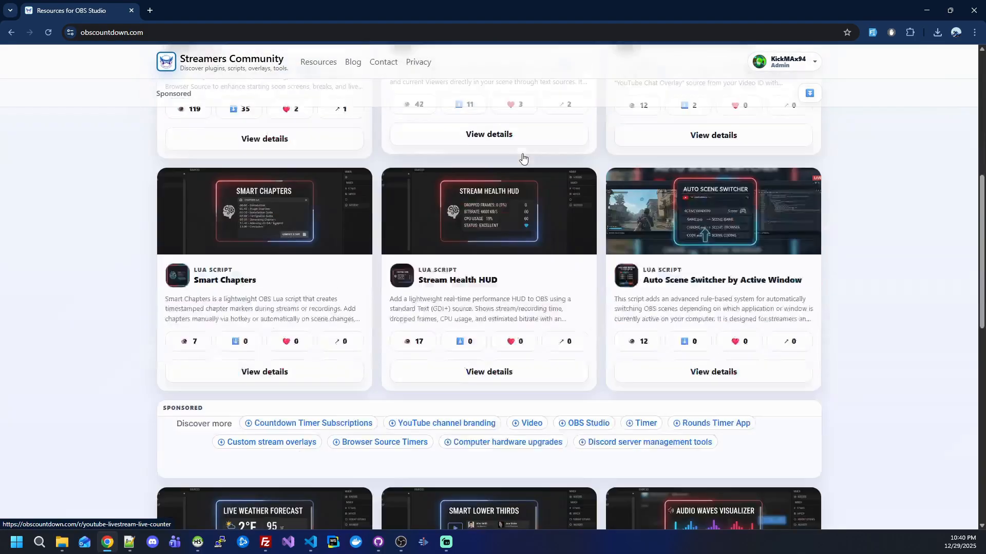
scroll(523, 159, down, 10)
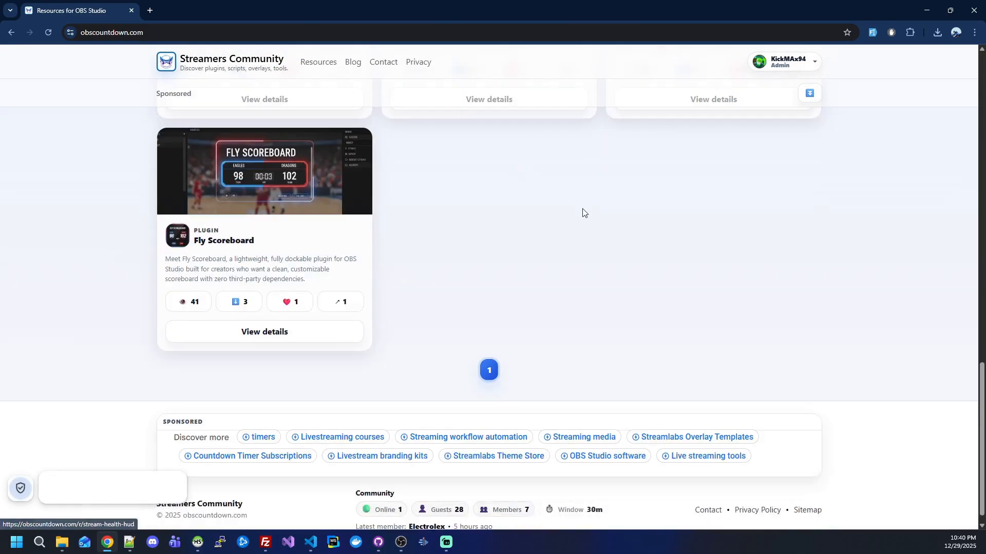
scroll(584, 213, up, 5)
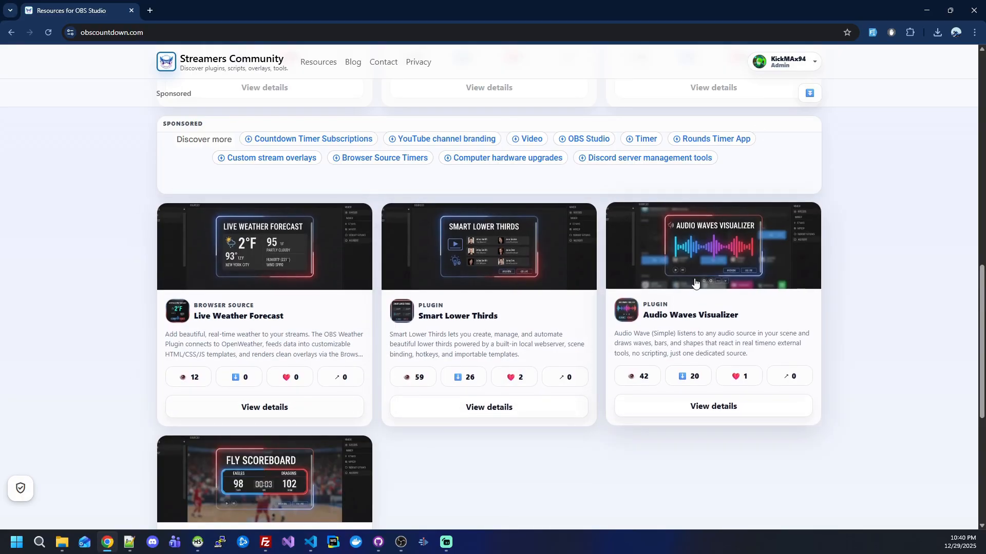
scroll(856, 277, down, 5)
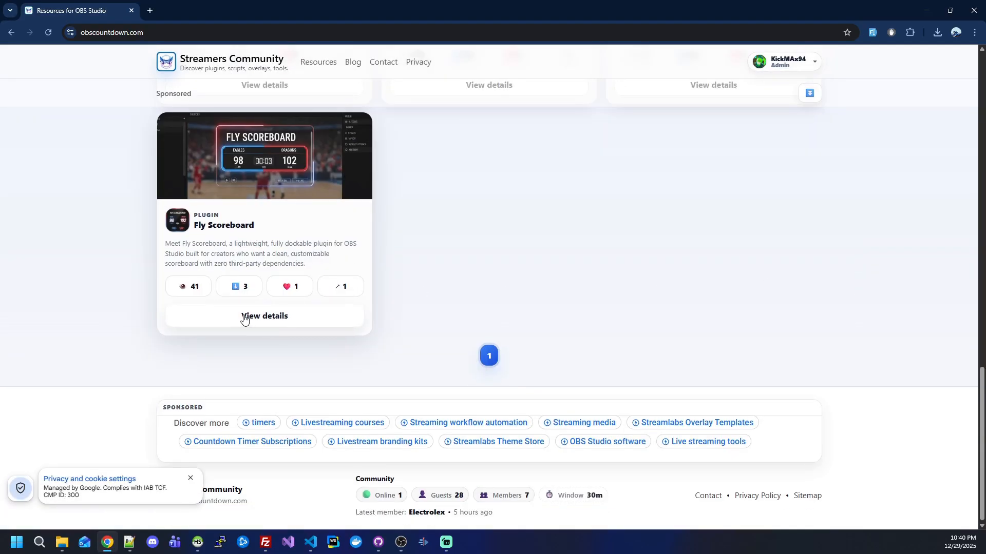
click(226, 227)
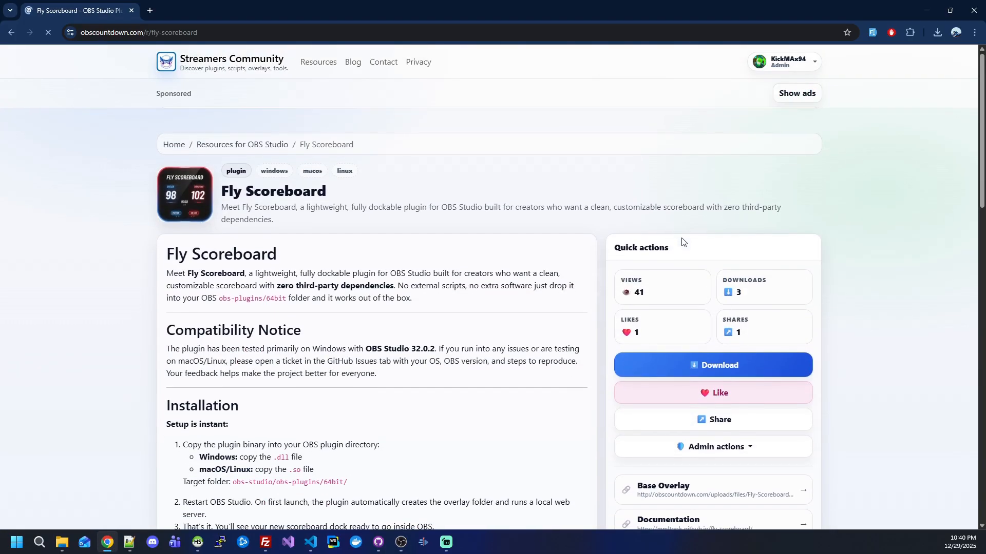
Step: Go to the plugin's release downloads and save fly-scoreboard-3.0.0-windows-x64.zip to the Desktop
scroll(715, 244, down, 3)
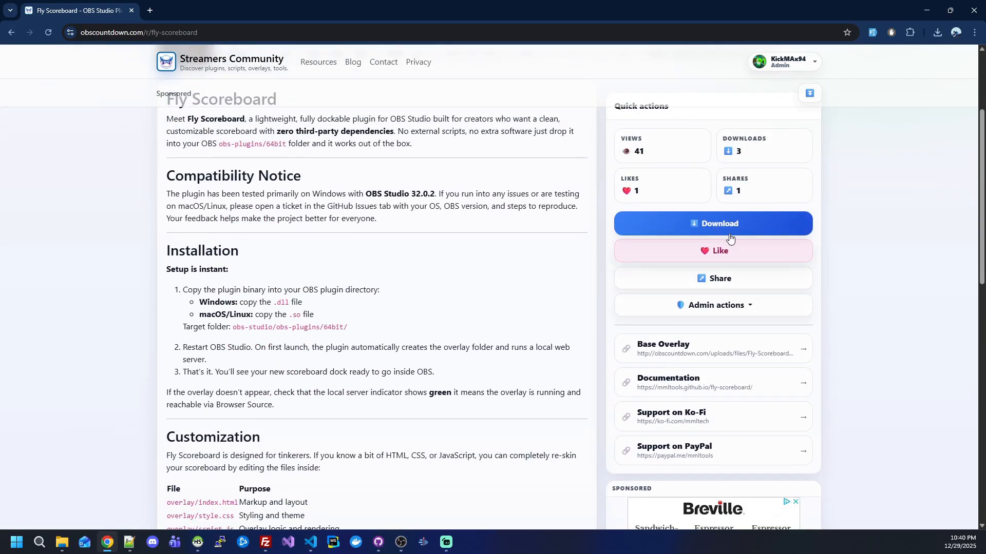
click(730, 236)
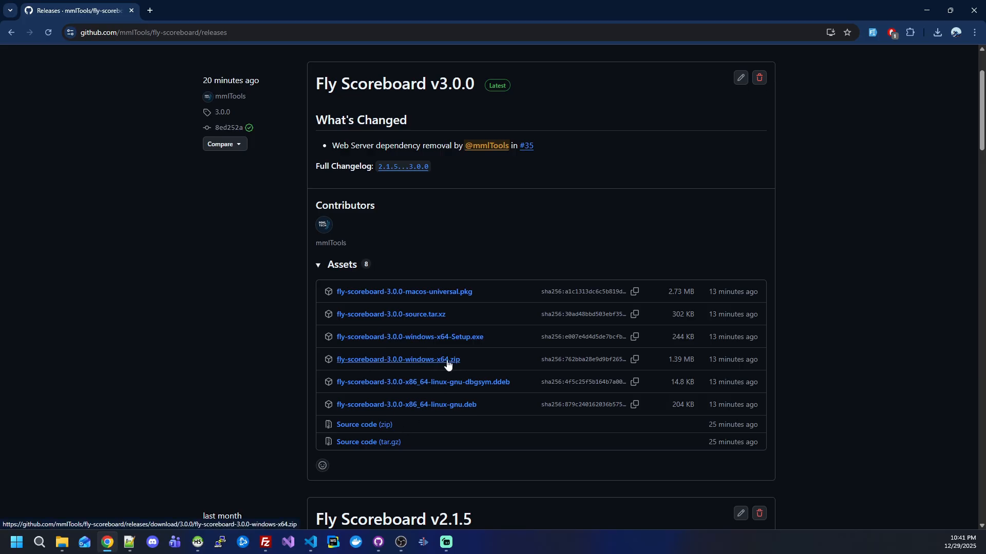
click(352, 361)
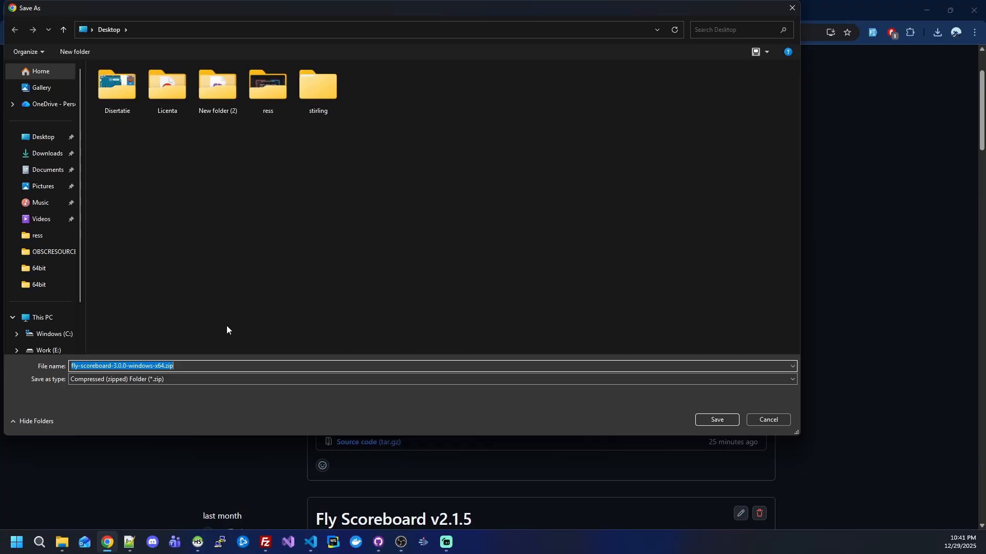
click(711, 422)
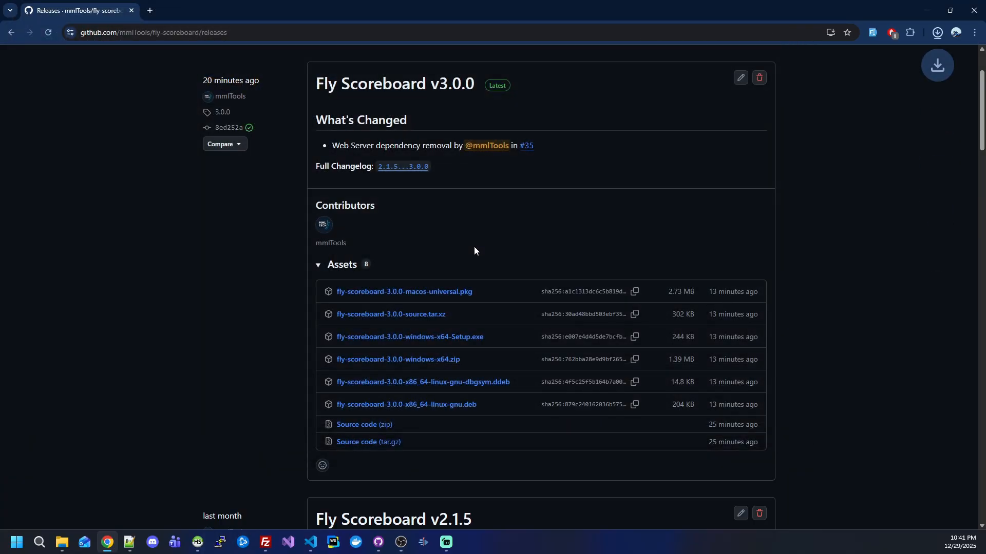
Step: Open the downloaded zip archive in a maximized window and go to its fly-scoreboard > bin > 64bit folder
click(938, 32)
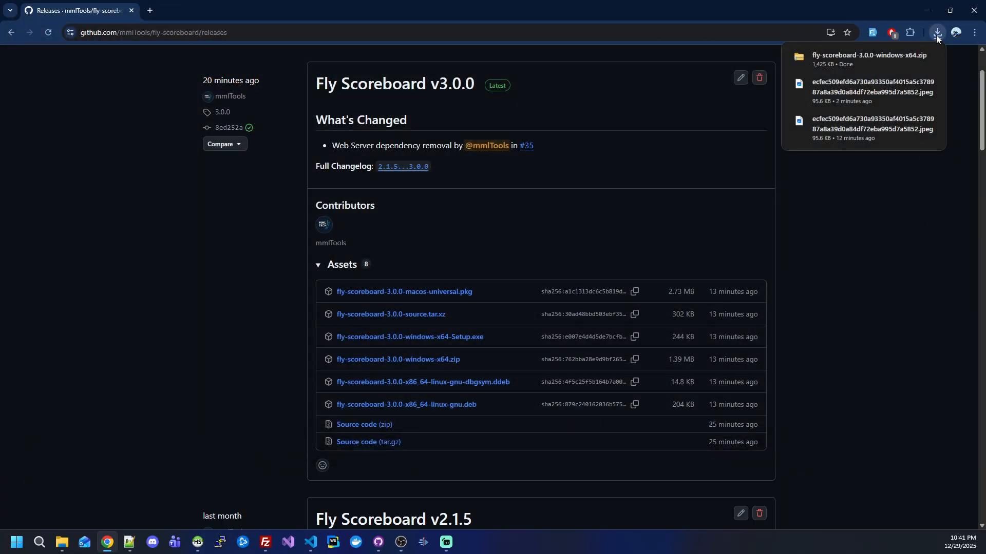
click(854, 59)
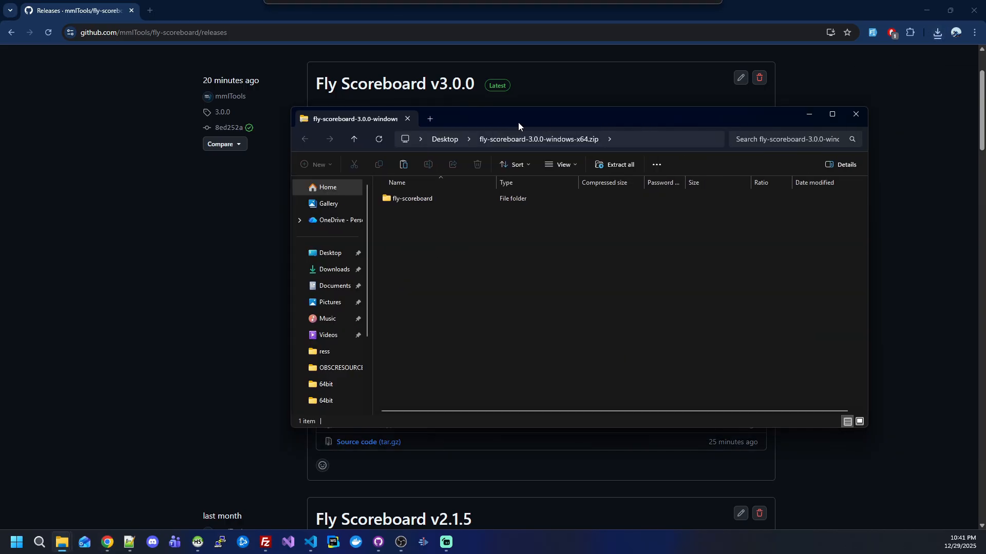
double_click(518, 123)
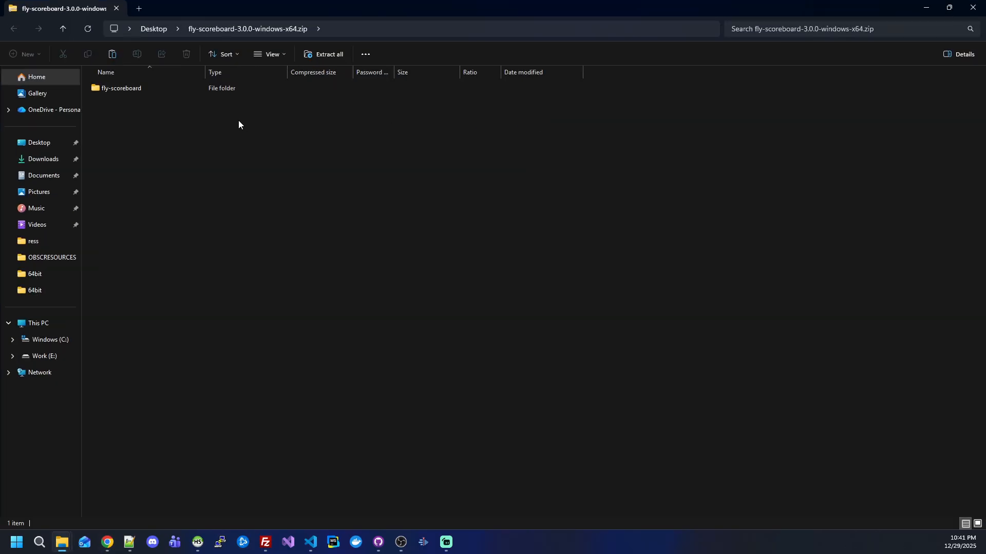
double_click(136, 90)
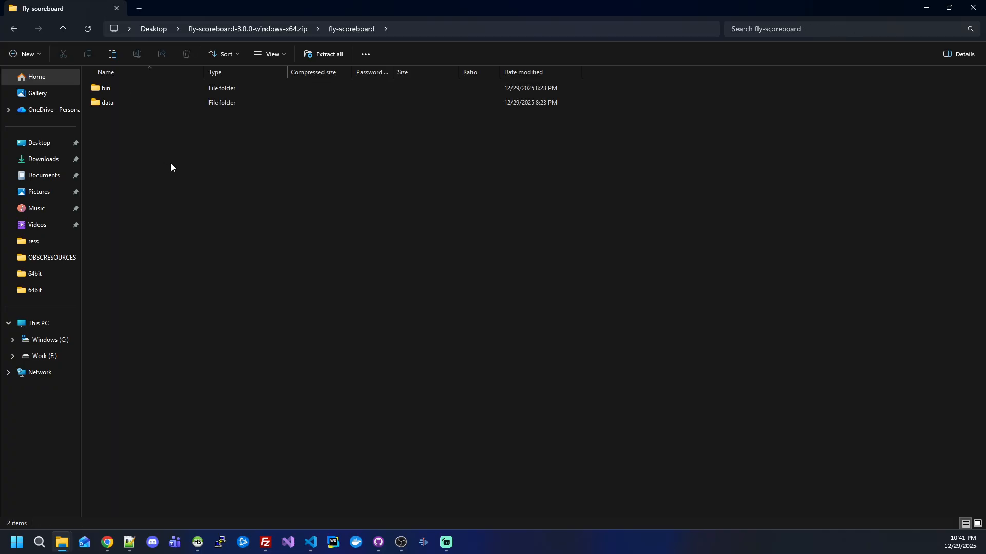
click(136, 88)
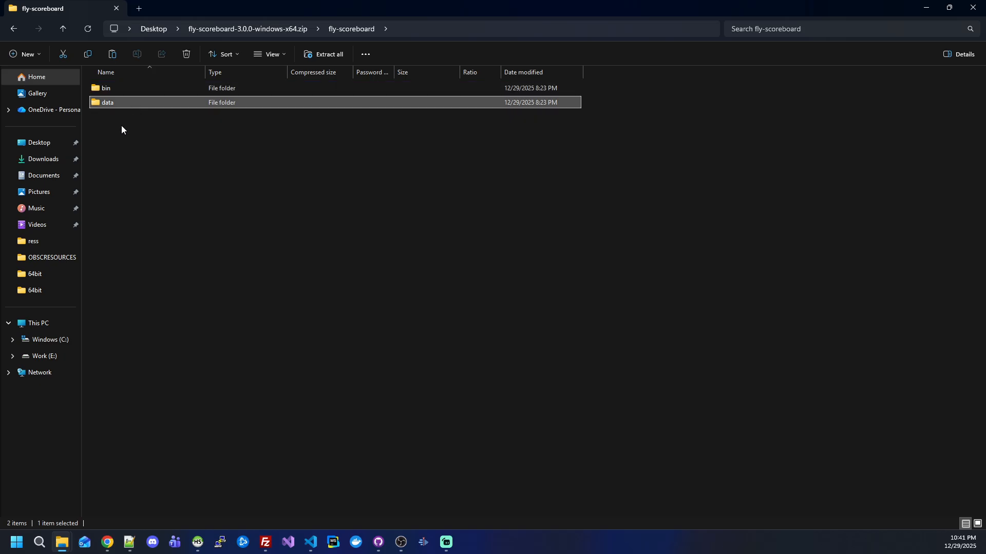
click(121, 128)
double_click(119, 88)
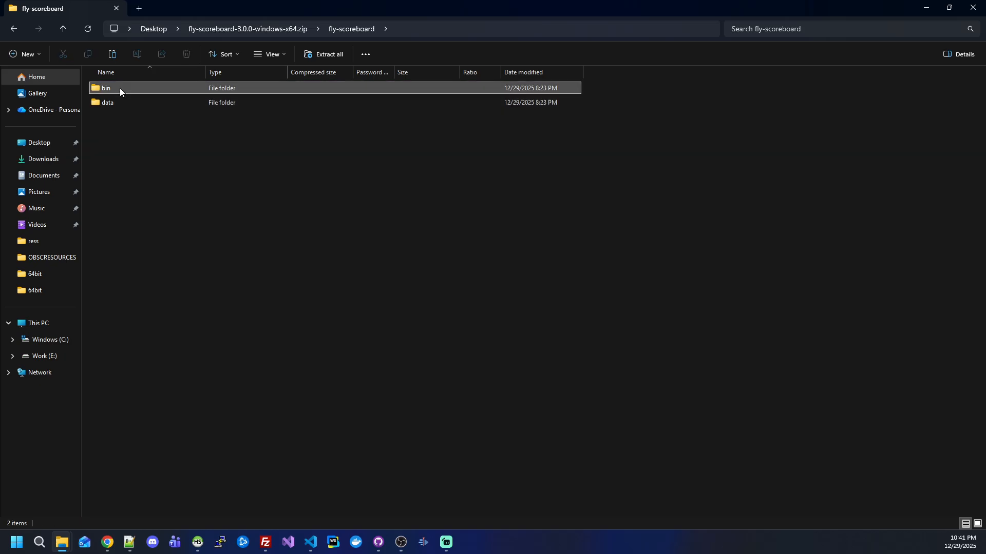
double_click(119, 88)
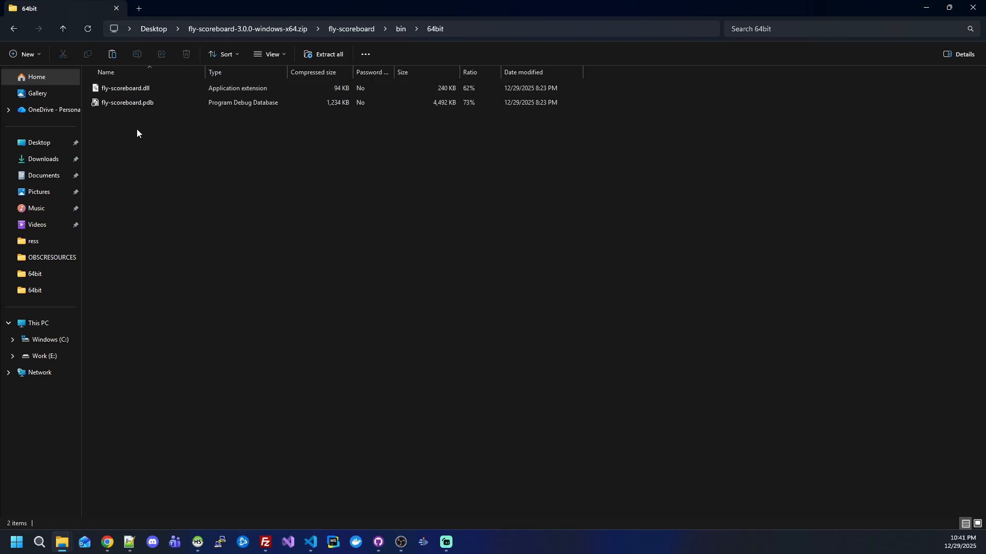
Step: Select fly-scoreboard.dll and fly-scoreboard.pdb, restore the archive window's size, and bring in a second File Explorer window showing Work (E:)
drag(137, 130, 149, 84)
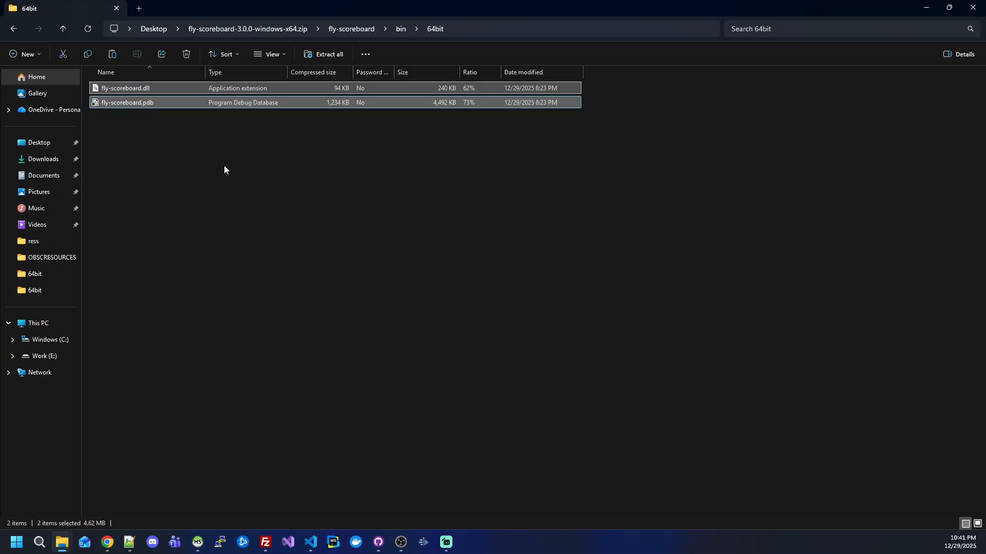
double_click(276, 9)
drag(394, 22, 568, 54)
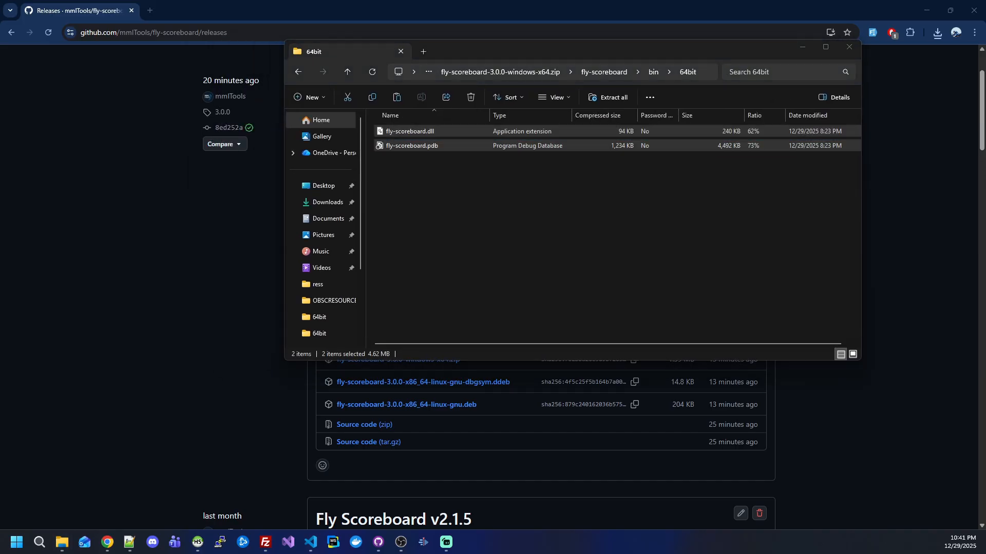
key(super+d)
key(alt+Tab)
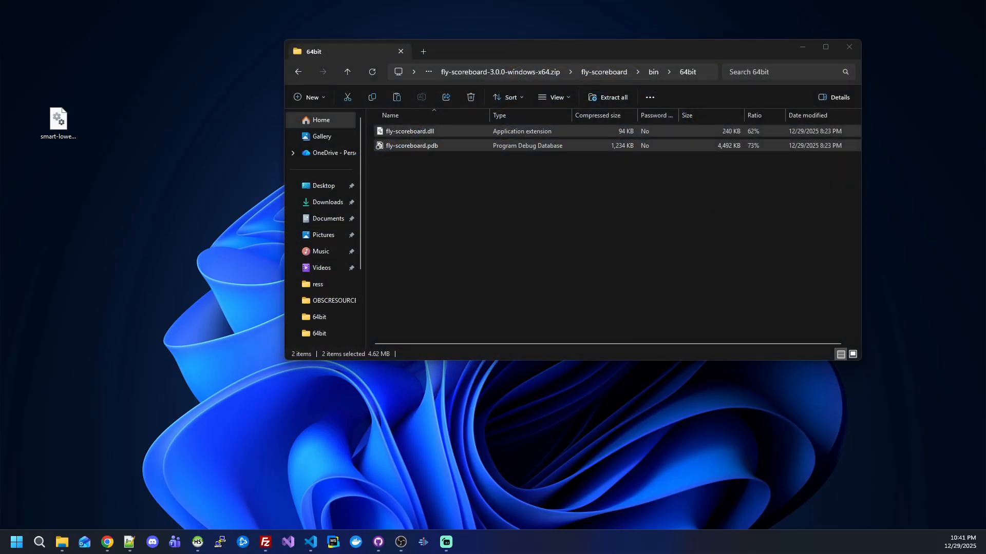
key(super+d)
key(super+d)
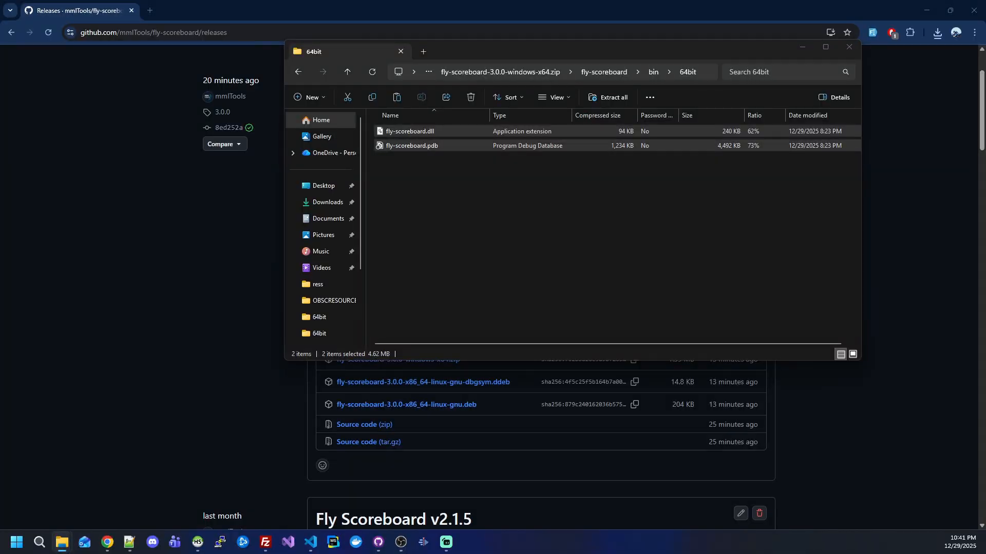
drag(985, 195, 327, 152)
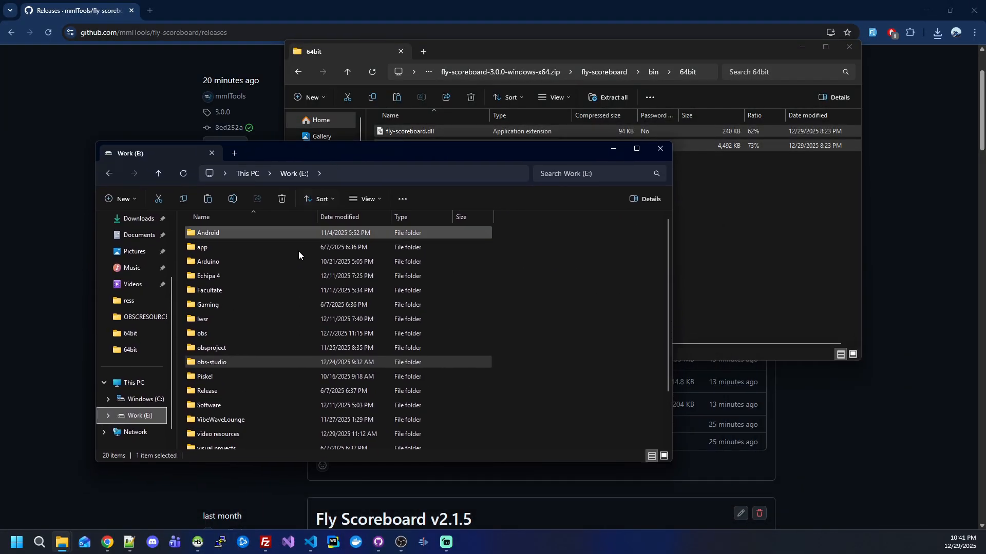
Step: Copy the selected fly-scoreboard.dll and fly-scoreboard.pdb from the archive into obs-studio > obs-plugins > 64bit on Work (E:)
double_click(226, 363)
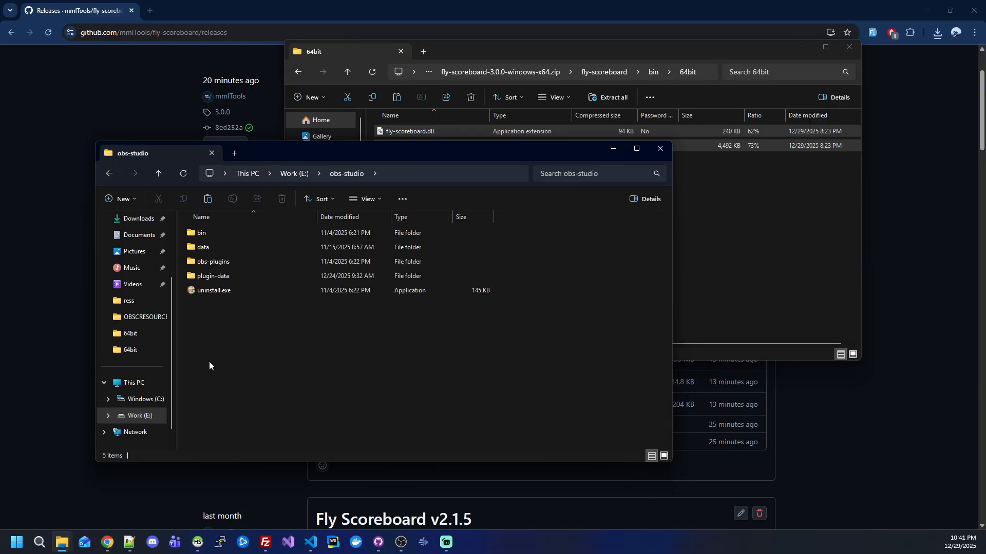
double_click(242, 262)
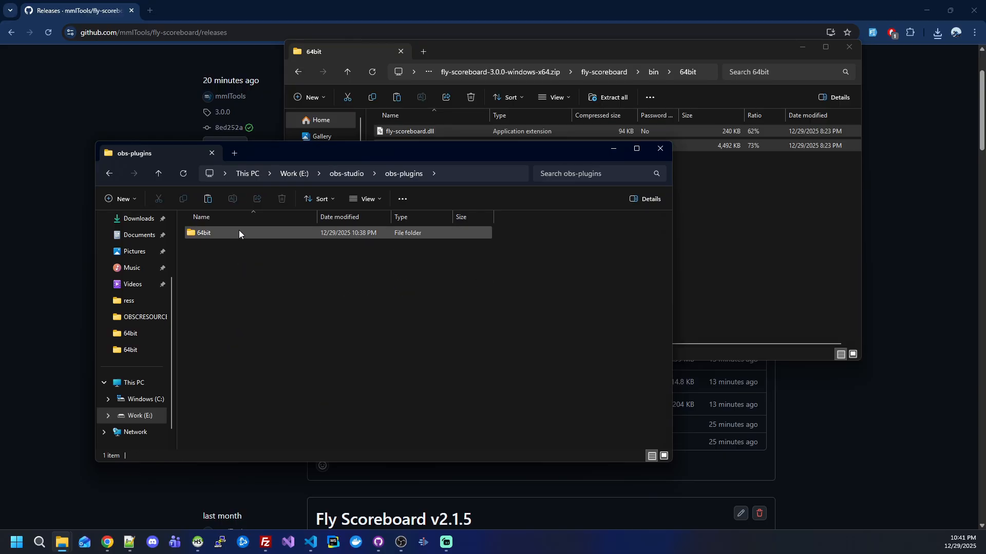
double_click(238, 229)
drag(542, 50, 686, 105)
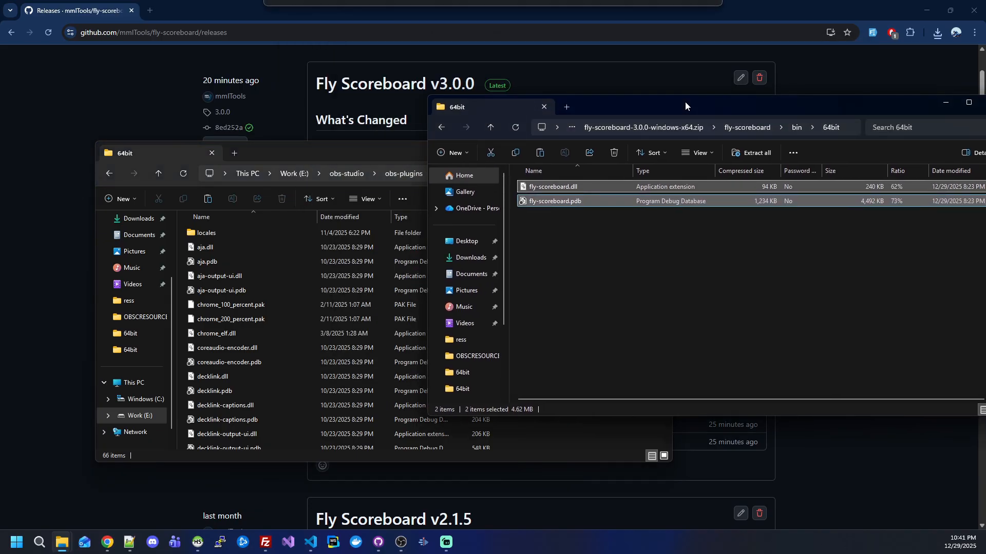
drag(573, 242, 550, 439)
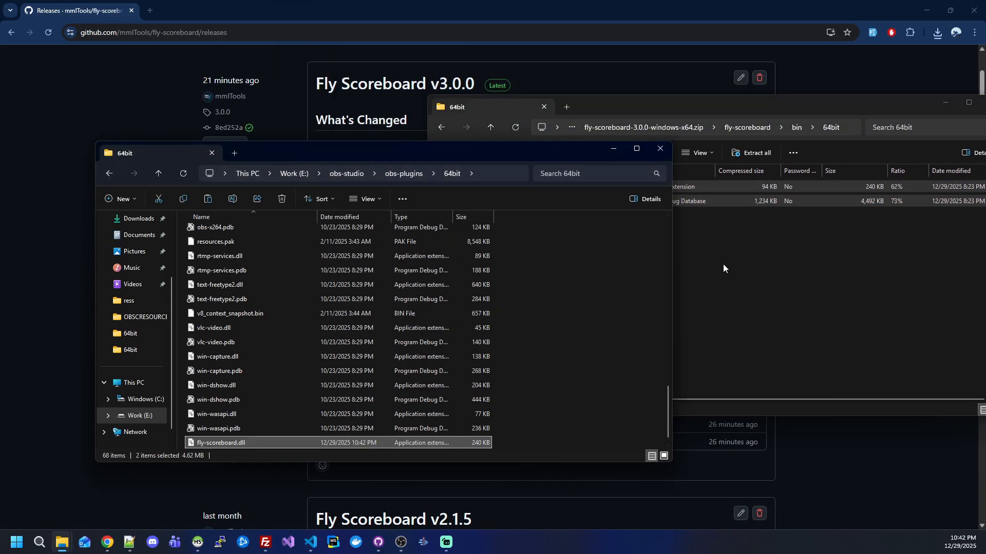
Step: Return to the obs-studio folder on Work (E:) and open its plugin-data folder
drag(515, 153, 458, 138)
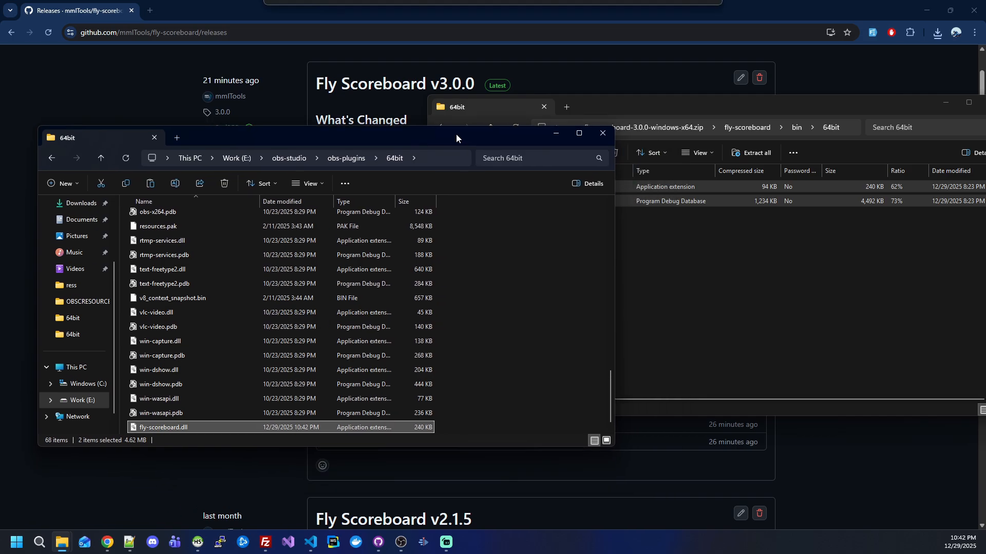
click(282, 158)
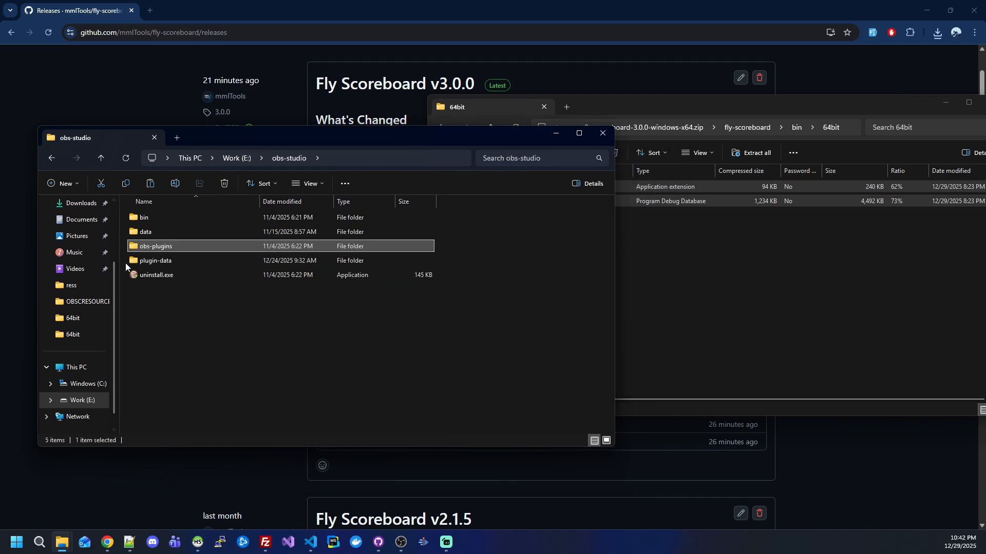
click(293, 344)
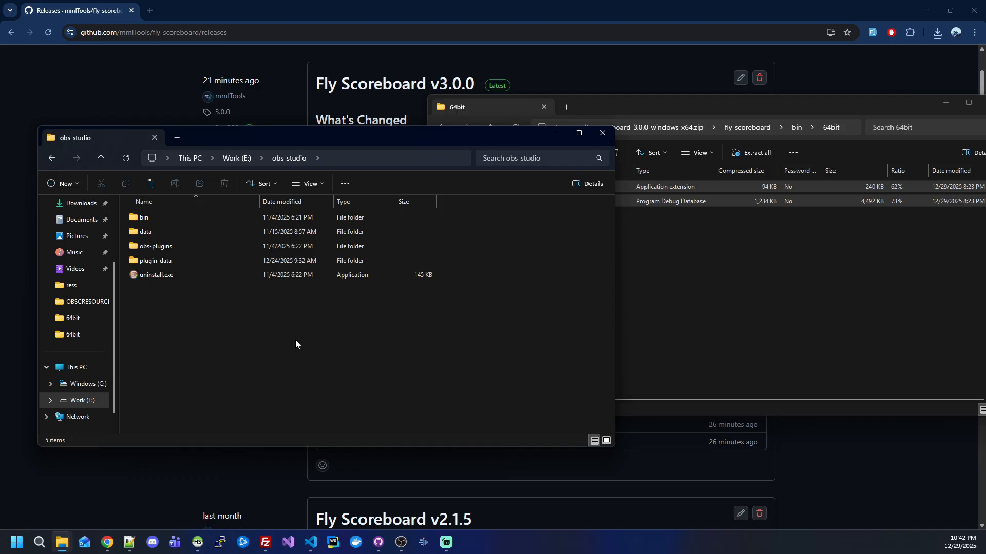
double_click(162, 263)
Step: Open the data folder inside fly-scoreboard in the zip archive and select its overlay folder
click(730, 282)
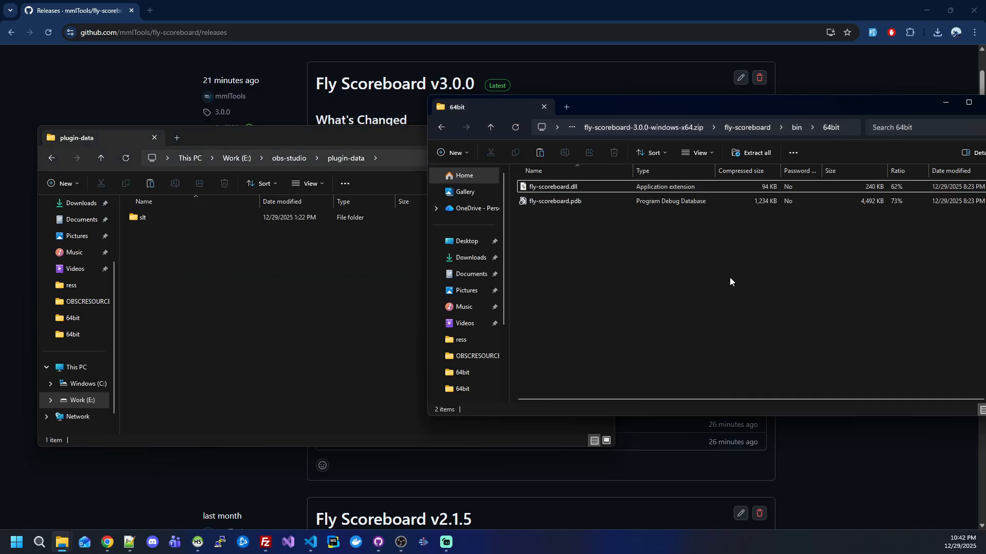
click(441, 128)
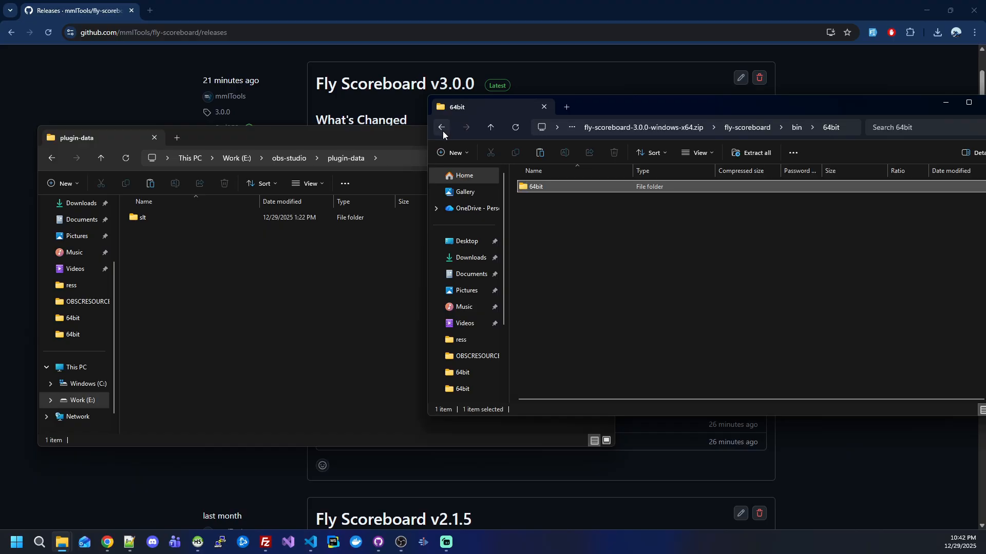
click(442, 129)
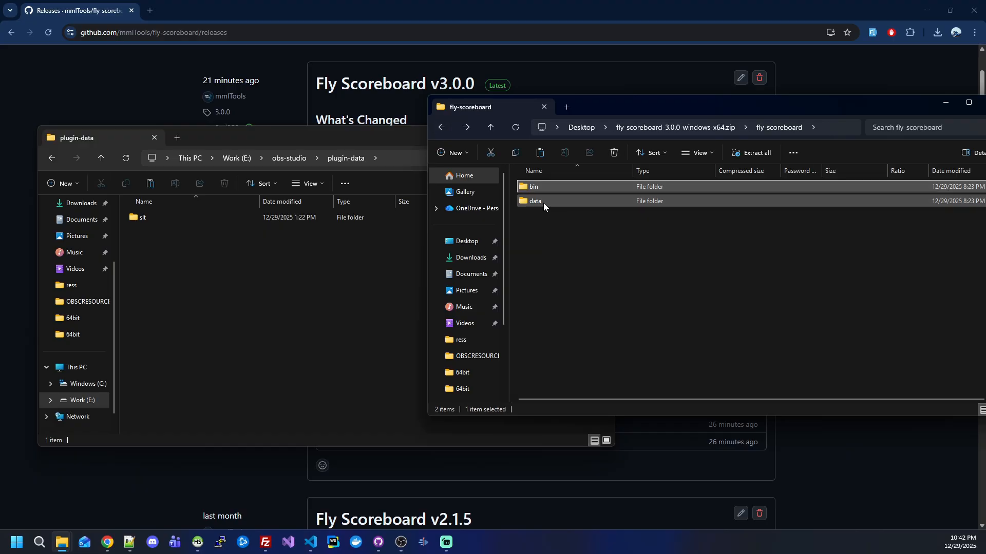
double_click(544, 203)
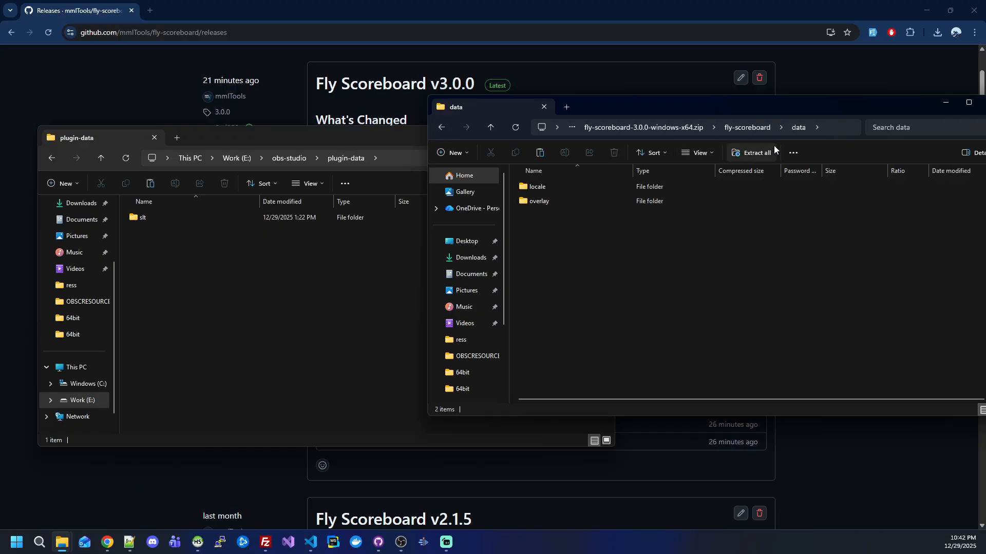
click(574, 200)
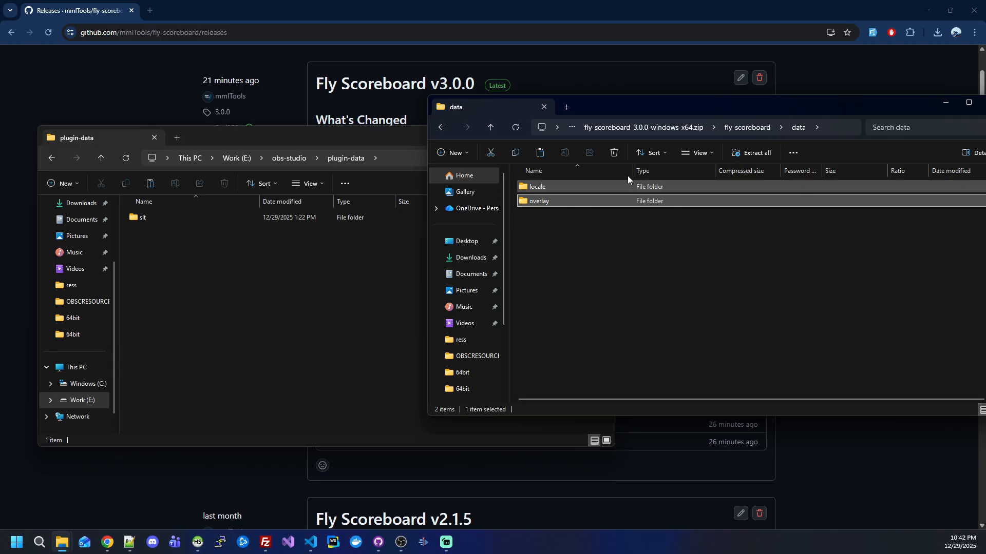
click(751, 128)
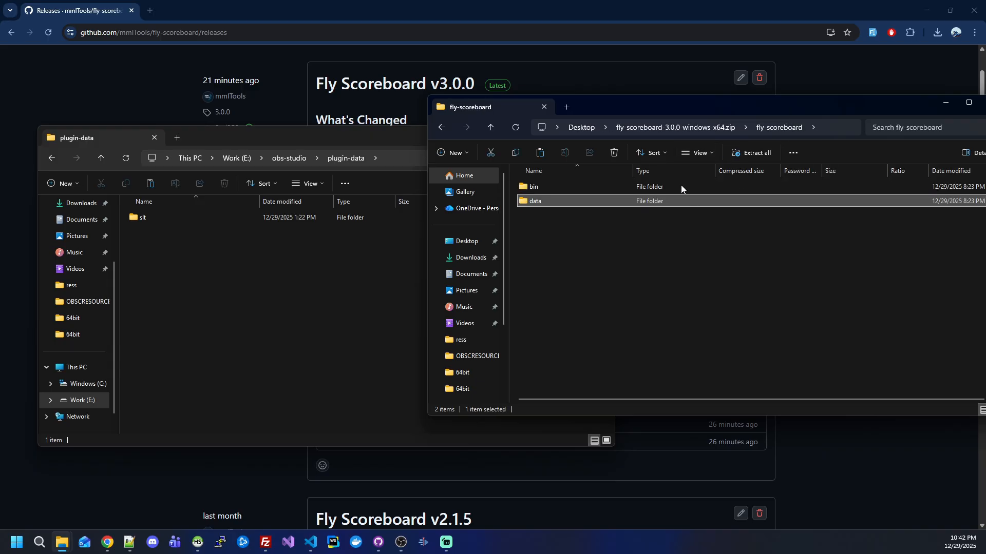
double_click(540, 202)
click(539, 204)
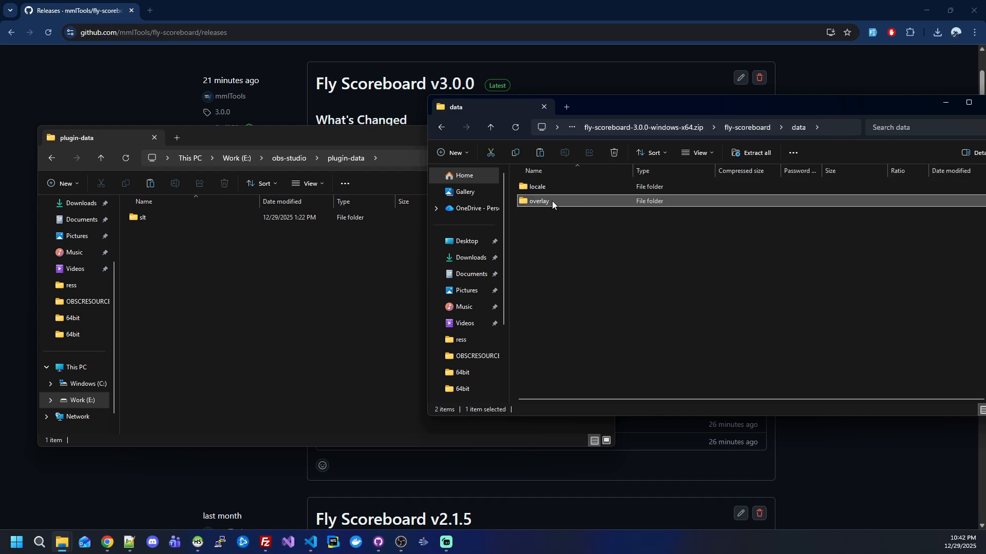
Step: Copy the overlay folder from the archive into plugin-data and look through its script.js, style.css and index.html files
drag(552, 201, 222, 265)
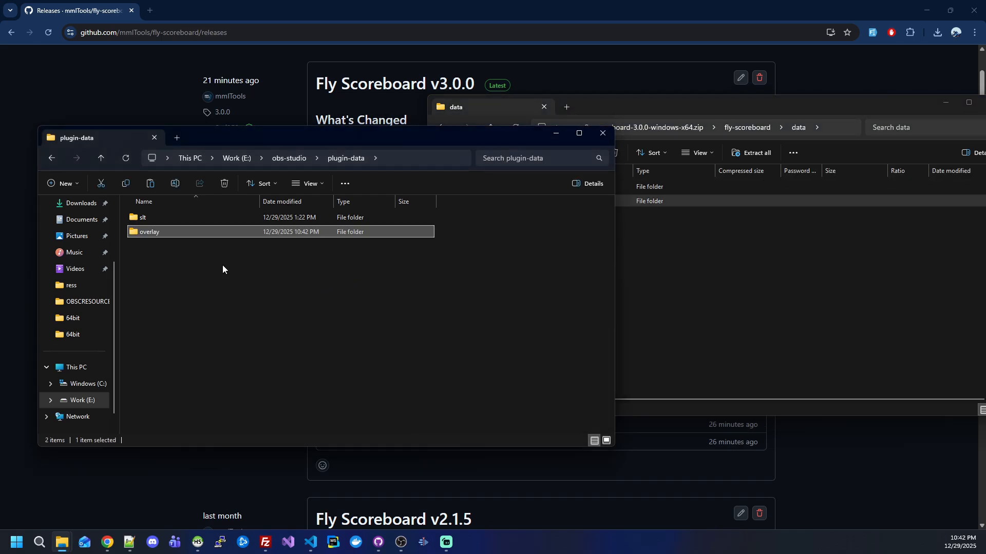
double_click(171, 235)
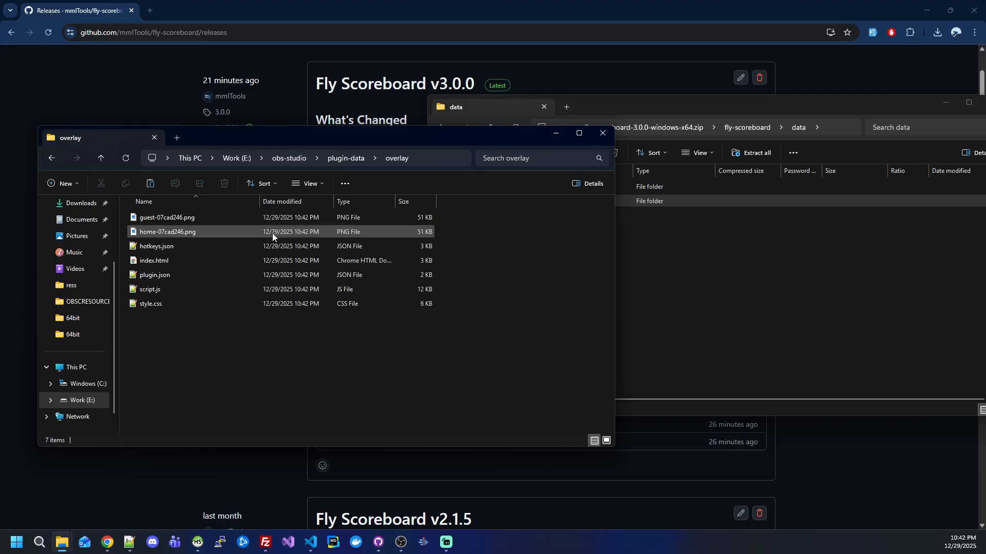
click(182, 287)
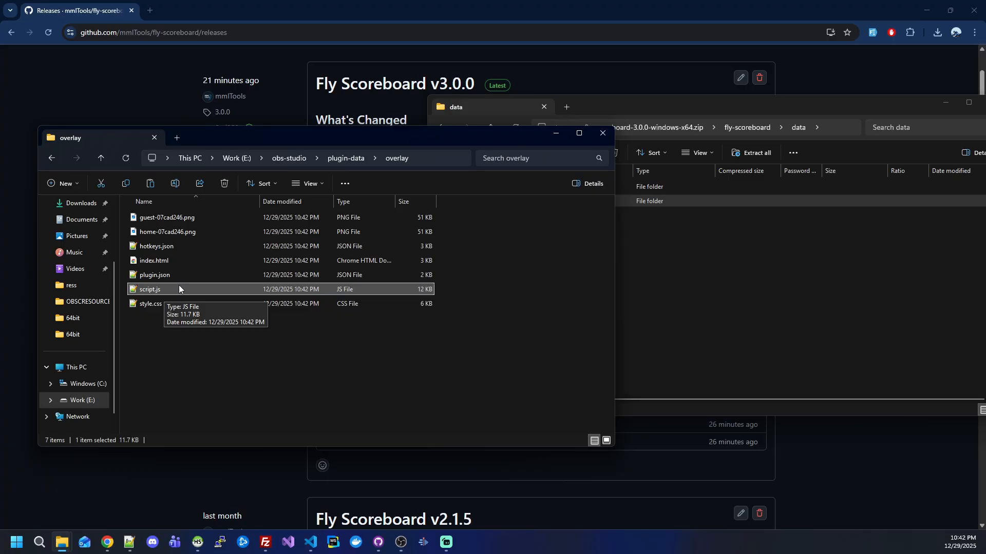
click(148, 308)
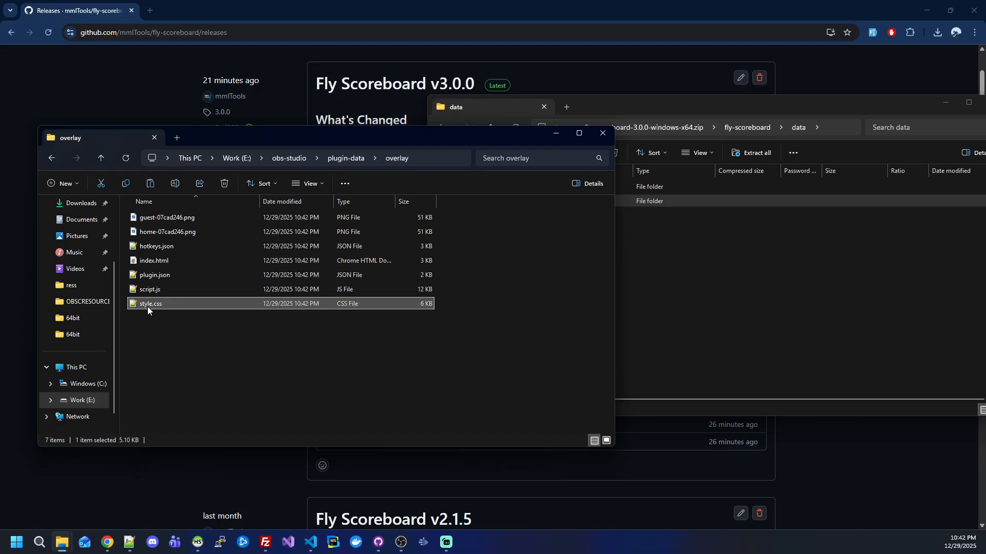
click(154, 261)
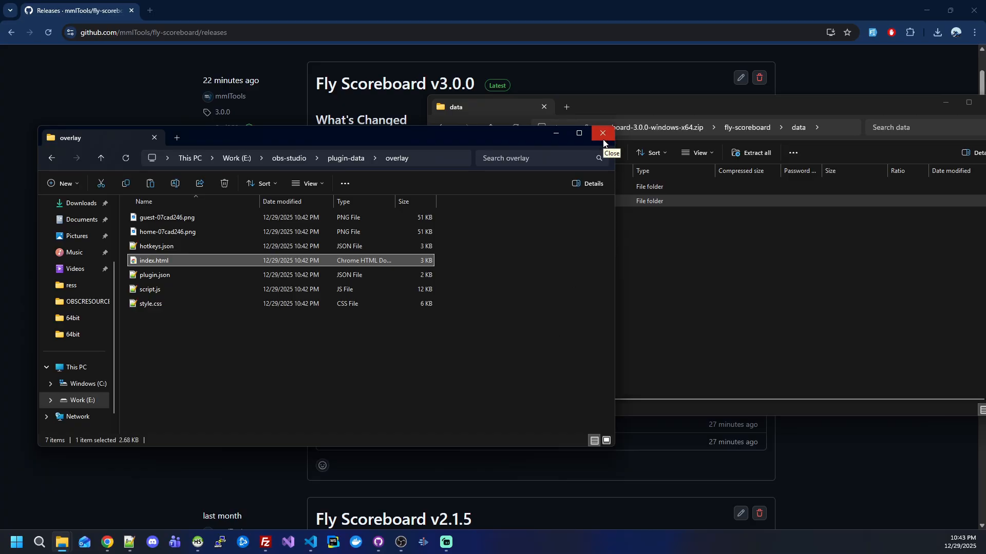
Step: Close the running OBS Studio and start it again
click(402, 544)
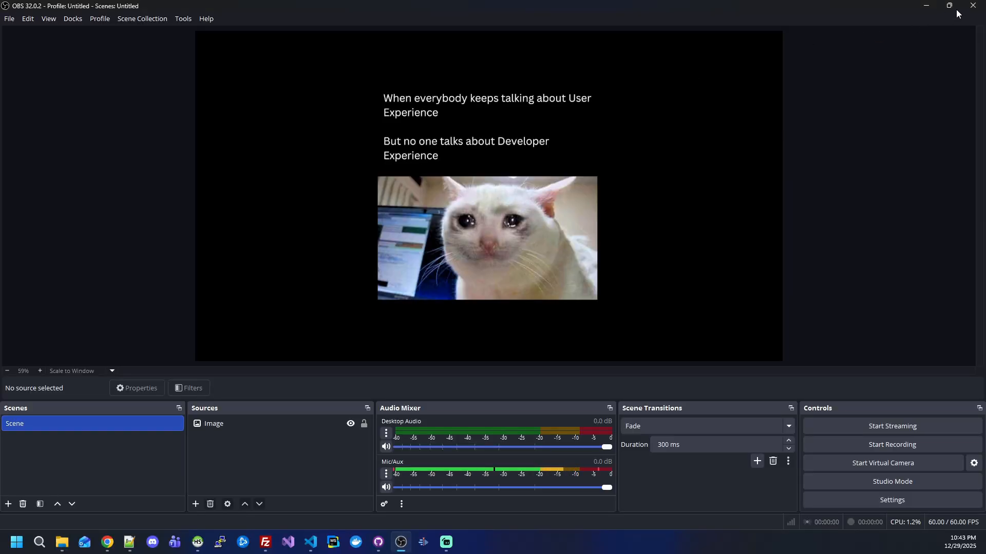
click(972, 6)
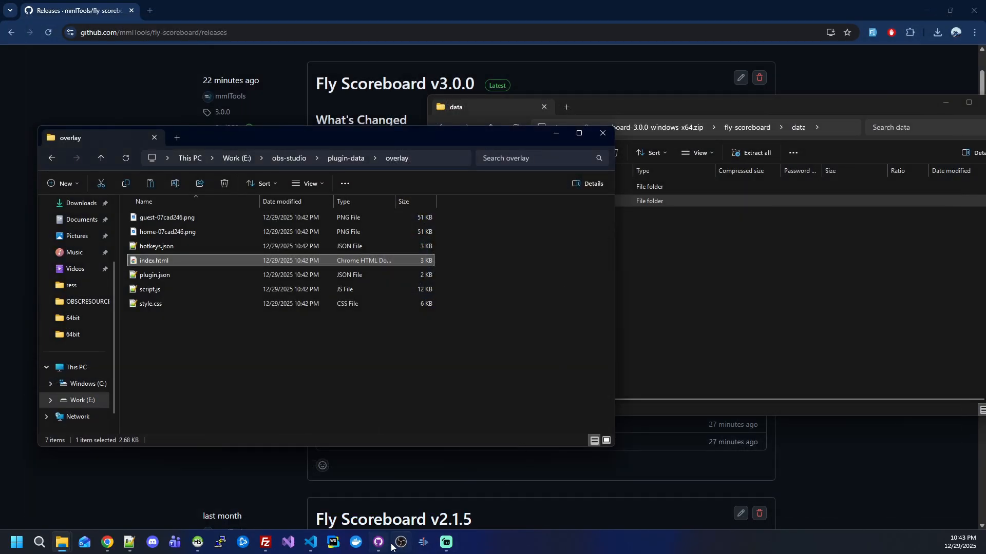
click(393, 546)
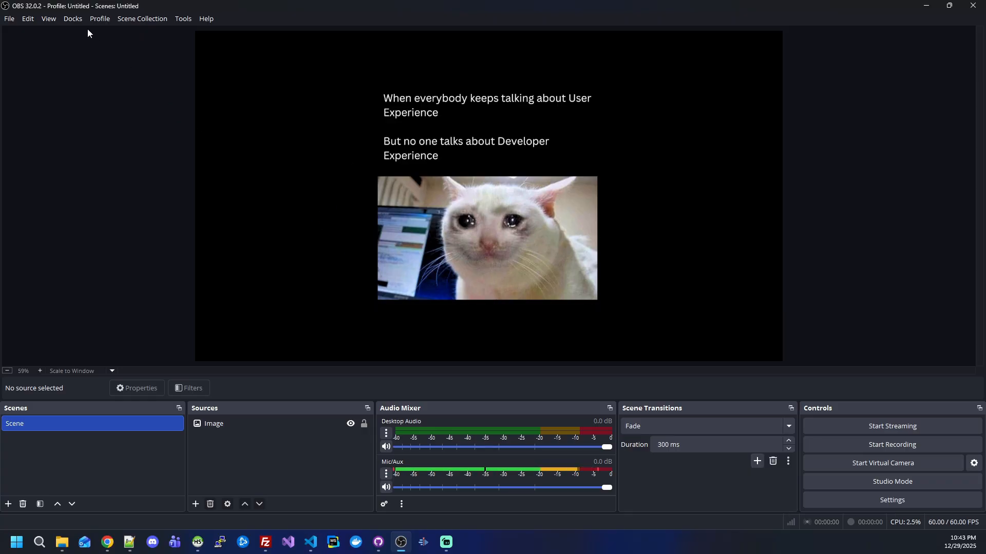
Step: Show the Fly Score dock and attach it to the left of the preview
click(76, 20)
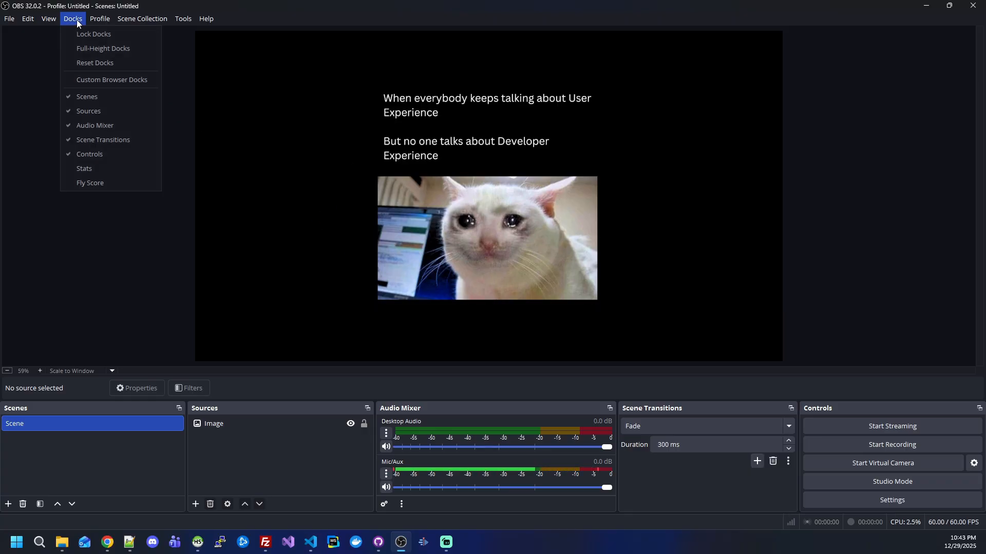
click(100, 183)
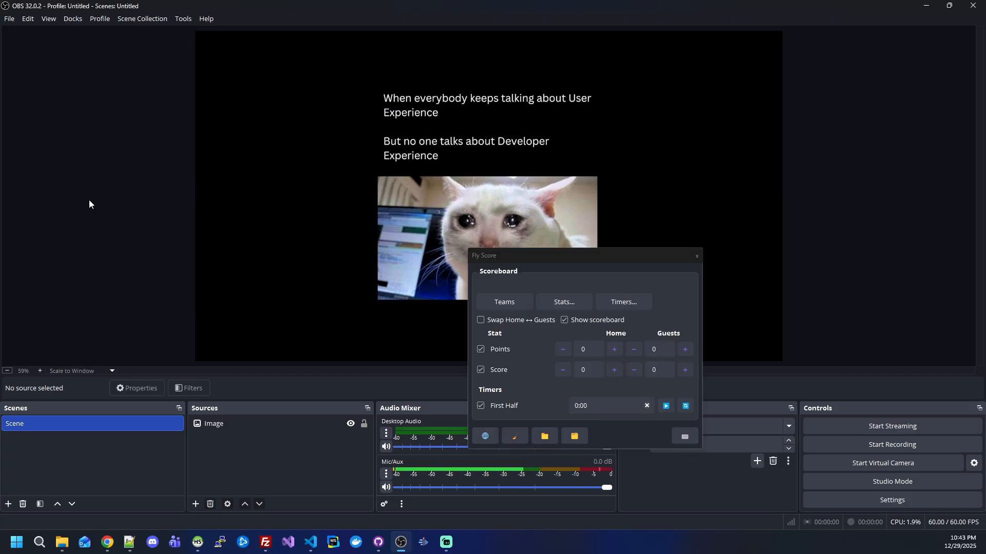
drag(563, 256, 21, 106)
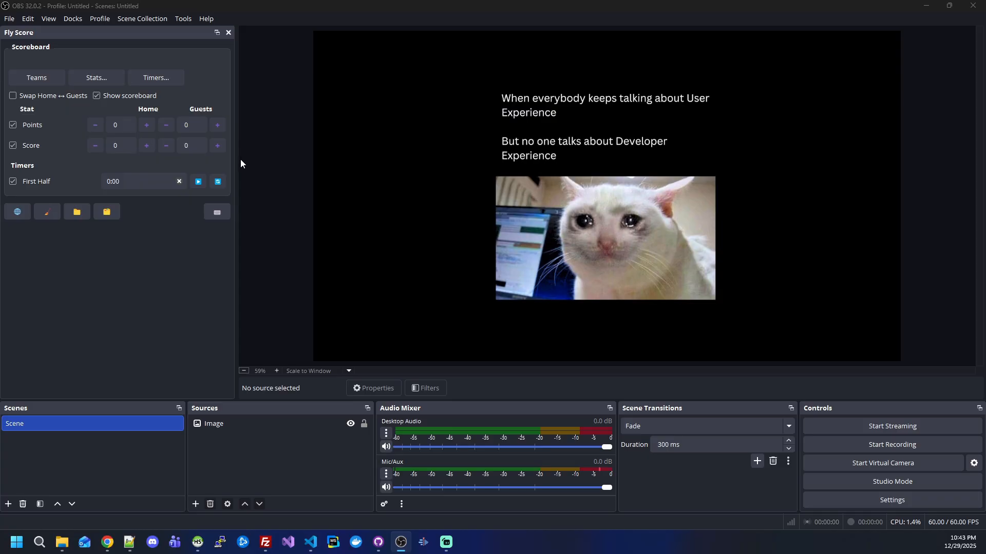
drag(235, 165, 205, 165)
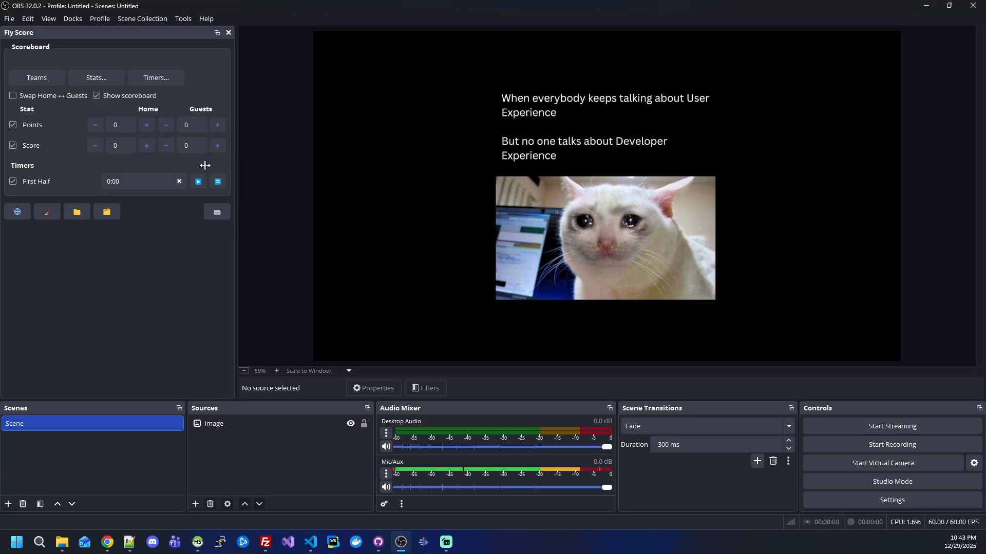
Step: Examine the home and guests team name, logo and color settings and close them without changes
click(25, 78)
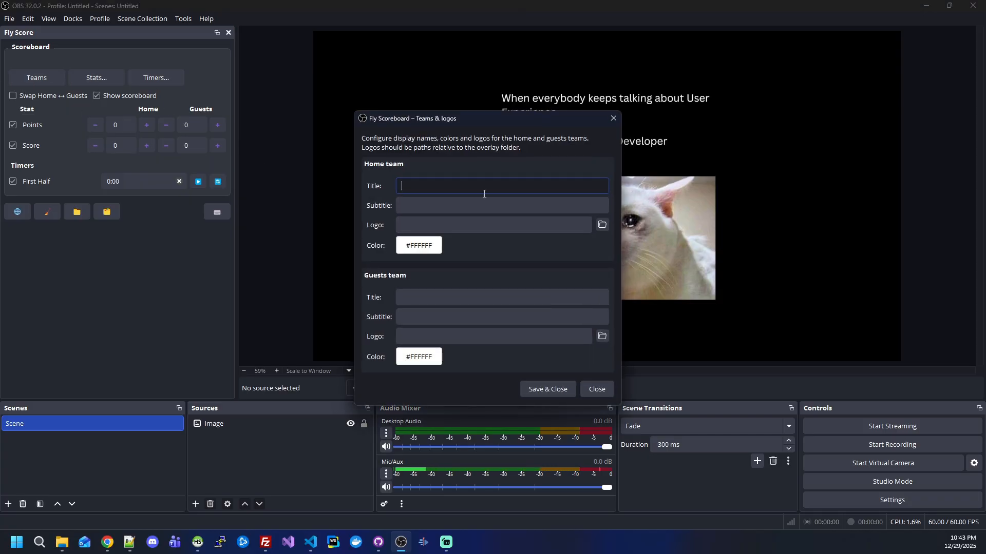
drag(468, 124, 605, 118)
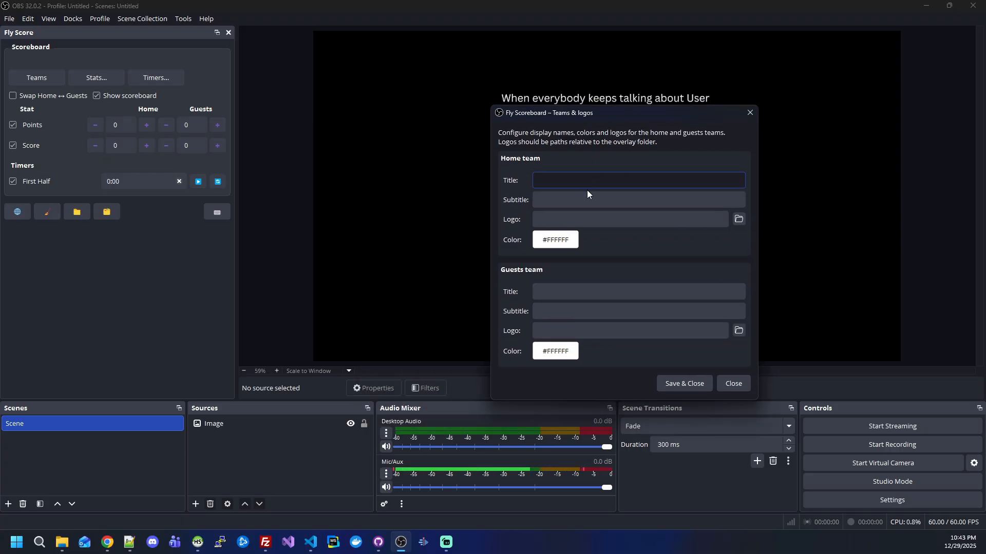
click(750, 113)
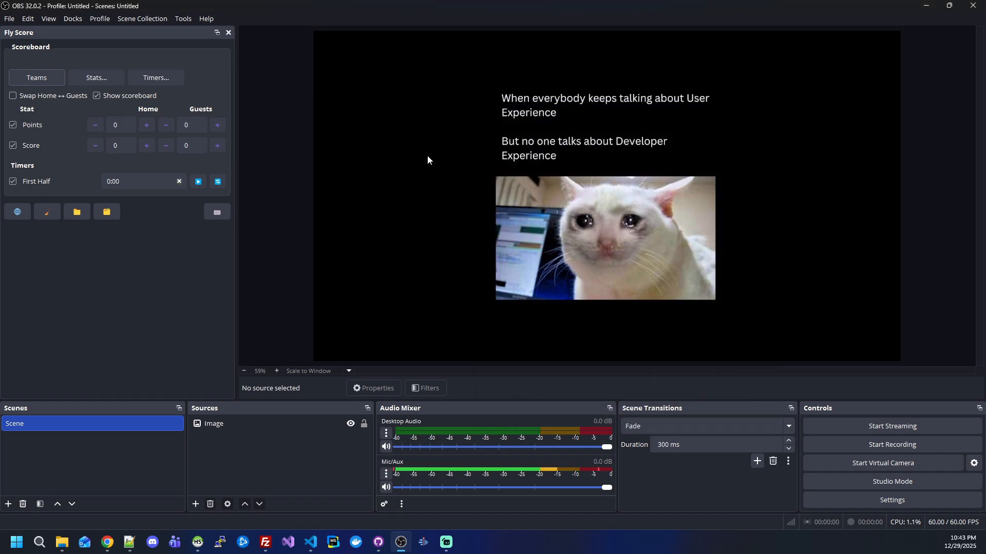
Step: Set obs-studio > plugin-data > overlay on Work (E:) as the resources folder and add the Fly Scoreboard source to the scene
click(73, 215)
drag(195, 23, 630, 51)
scroll(482, 234, down, 3)
click(482, 224)
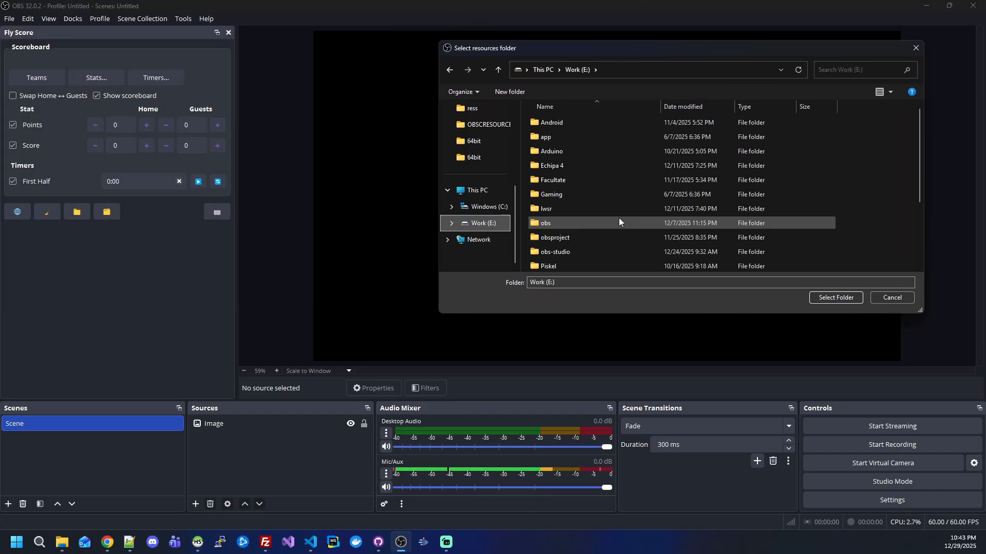
double_click(571, 251)
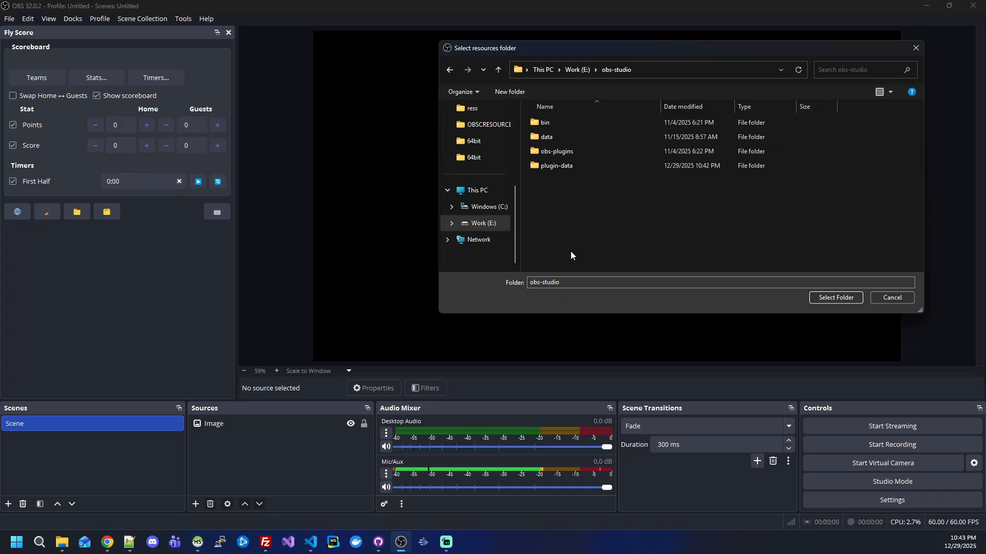
double_click(560, 165)
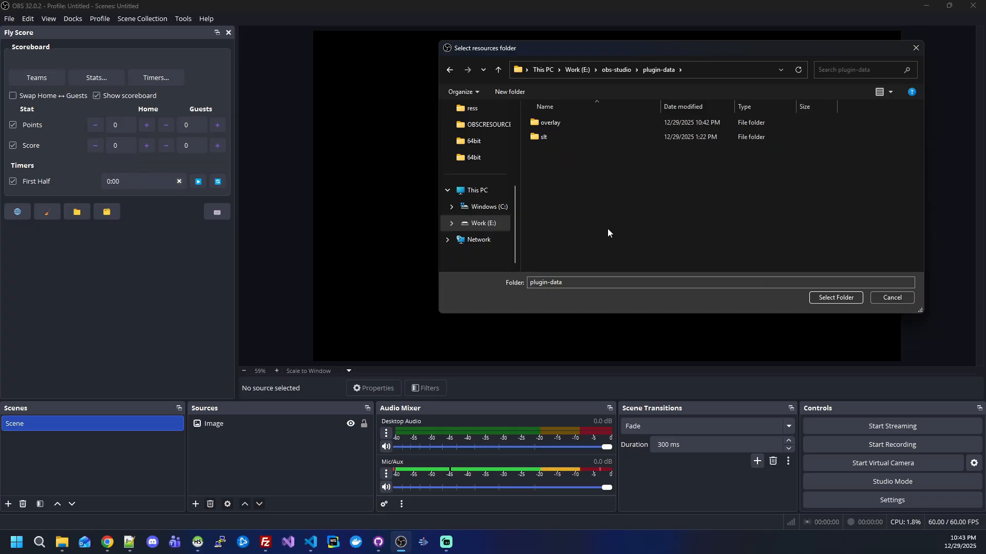
click(564, 123)
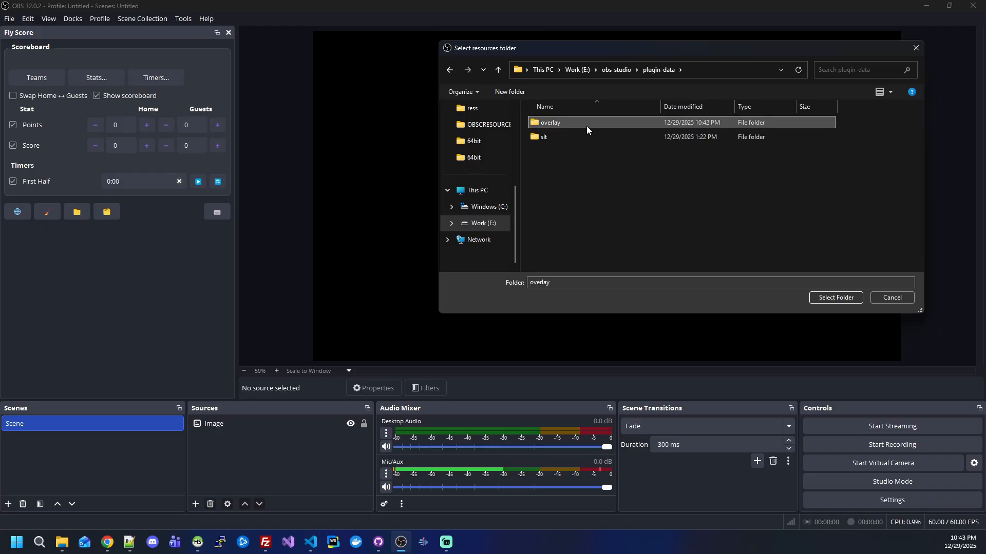
double_click(545, 126)
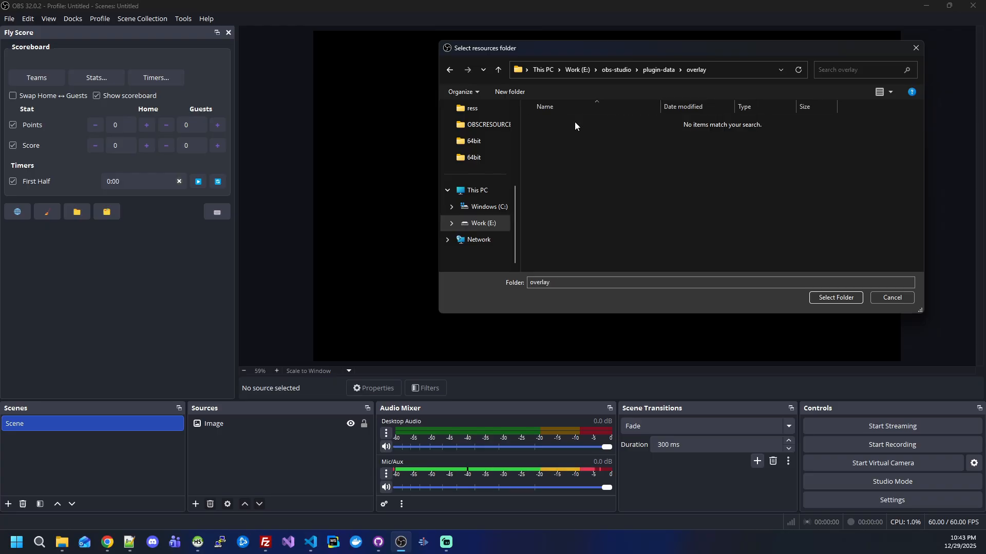
click(838, 296)
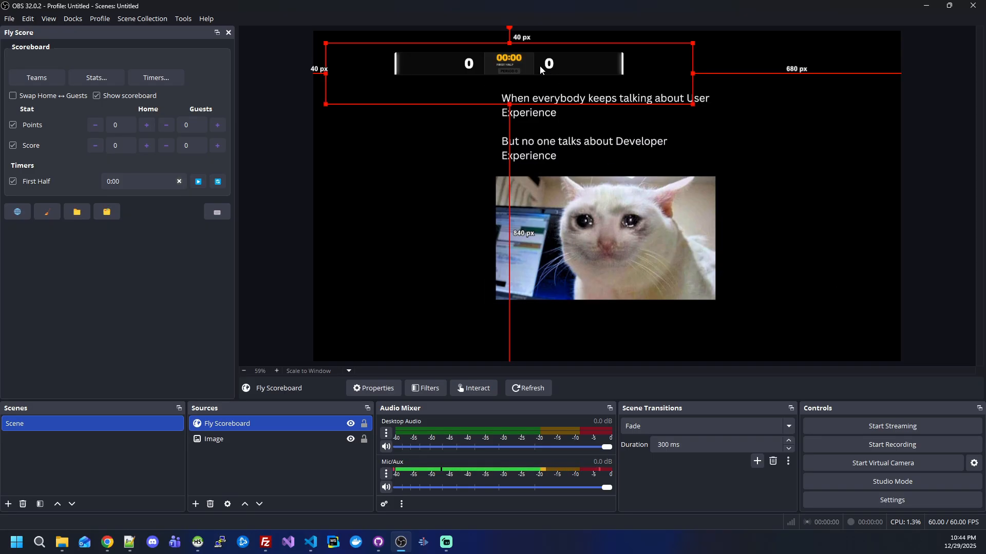
Step: Set the Fly Scoreboard source's width to 1980 and height to 1080 and align it with the canvas's top-left corner
drag(540, 70, 618, 57)
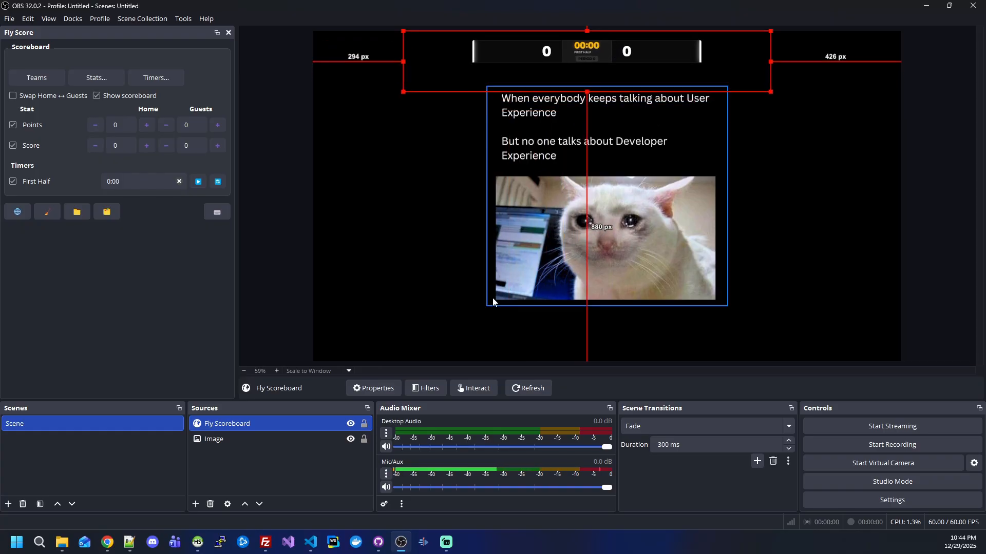
double_click(247, 424)
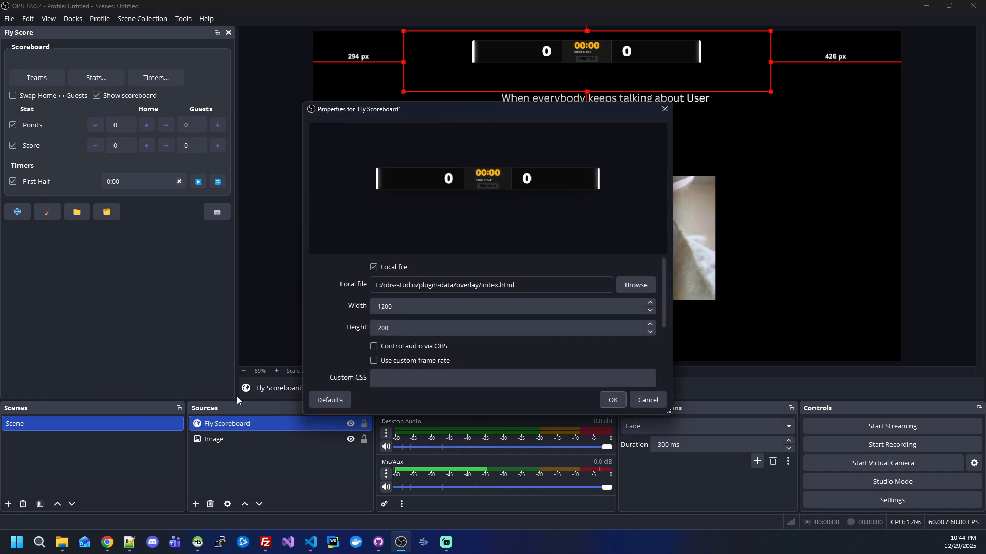
drag(426, 314, 312, 304)
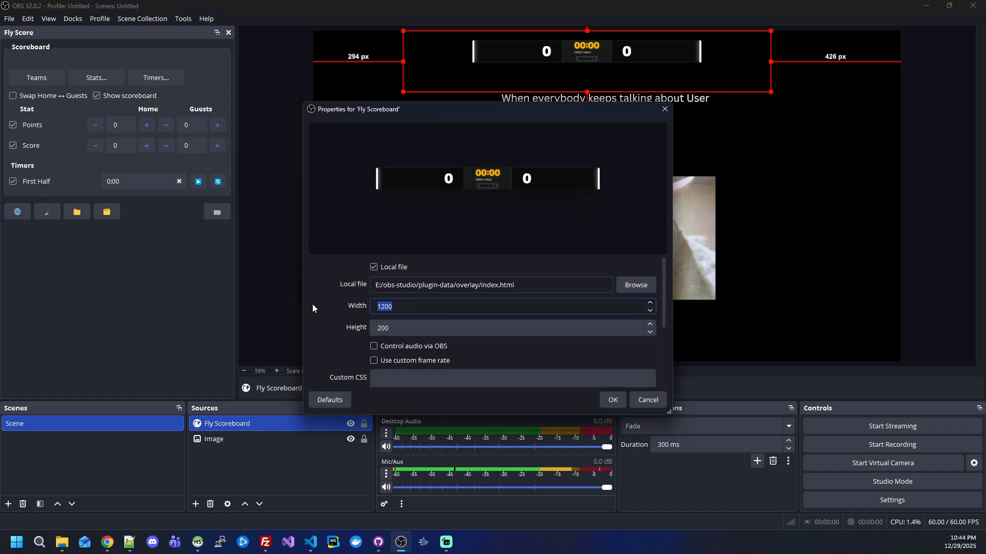
text(1980)
key(Tab)
text(1080)
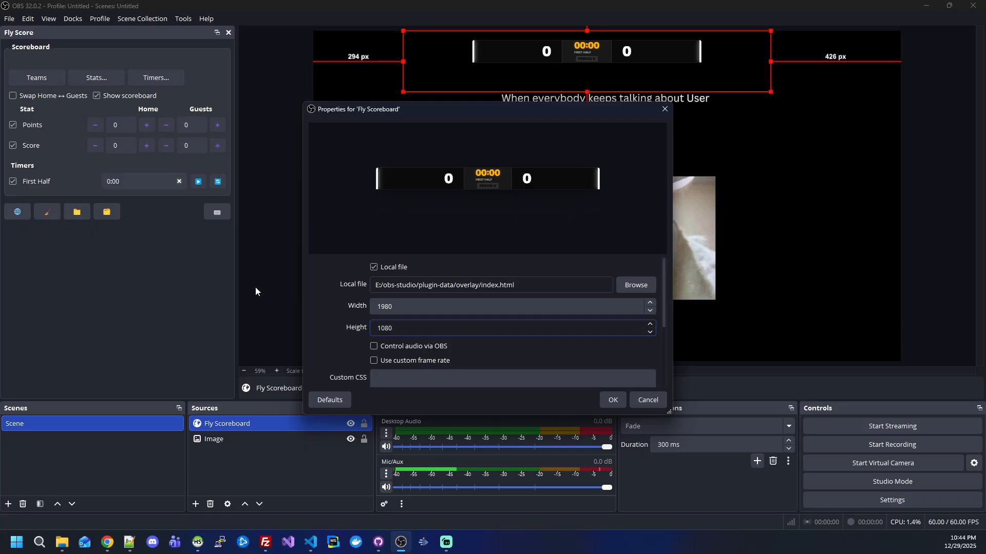
click(616, 401)
drag(829, 176, 744, 172)
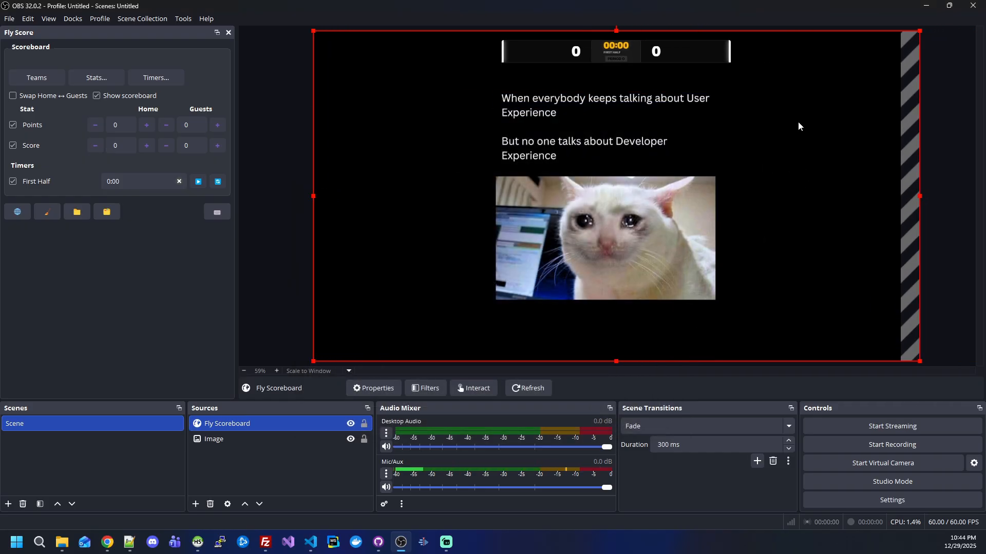
click(957, 109)
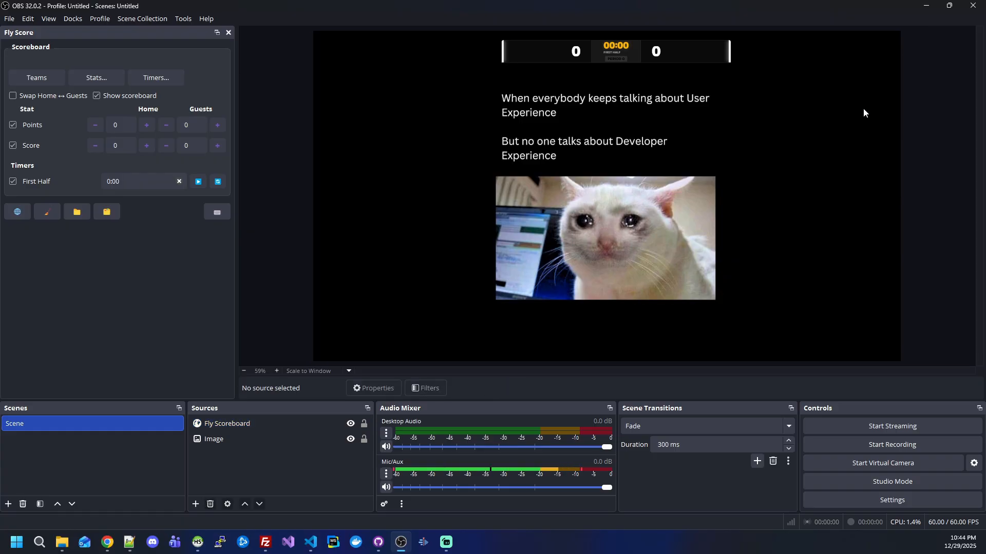
Step: Stretch the Fly Scoreboard source very slightly at its right edge and leave it selected
click(671, 53)
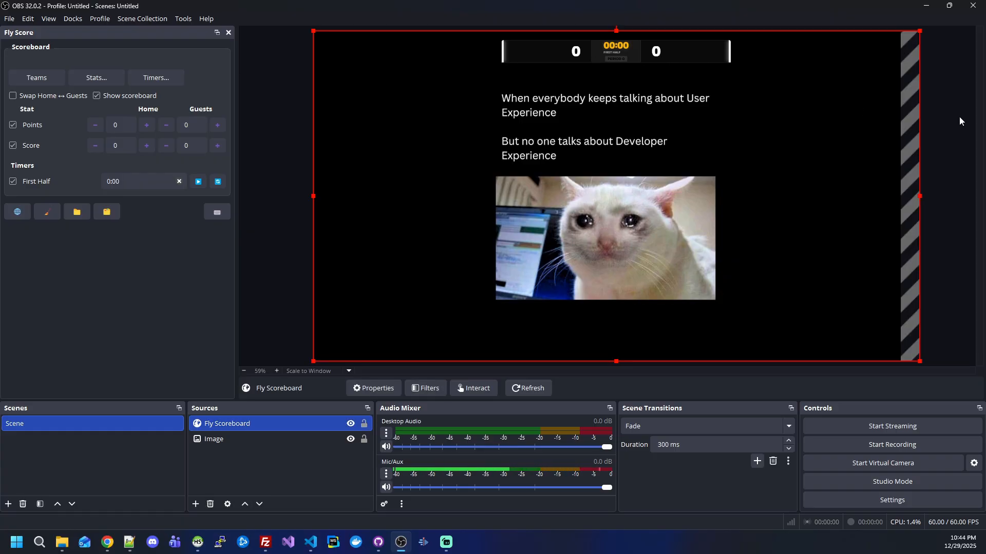
drag(919, 196, 920, 196)
click(941, 200)
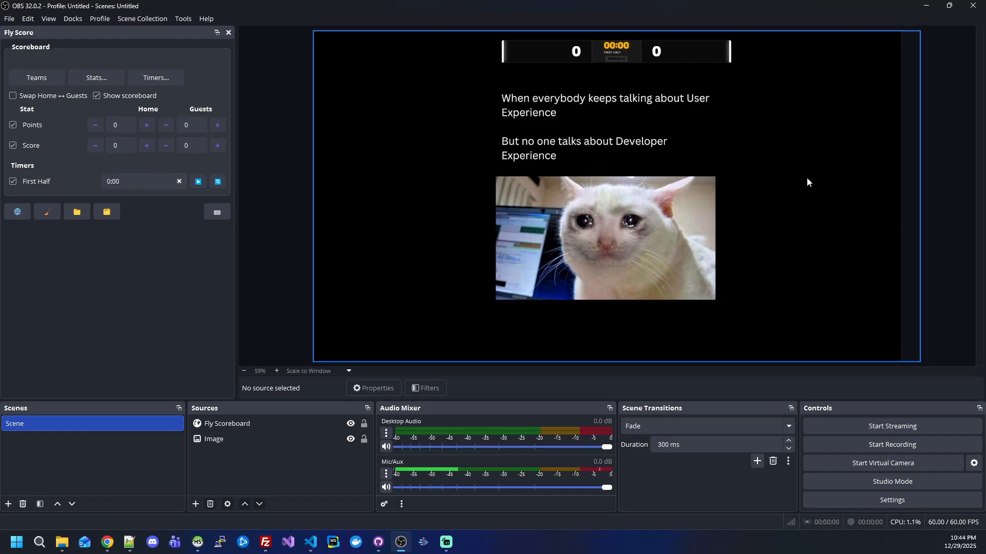
click(651, 56)
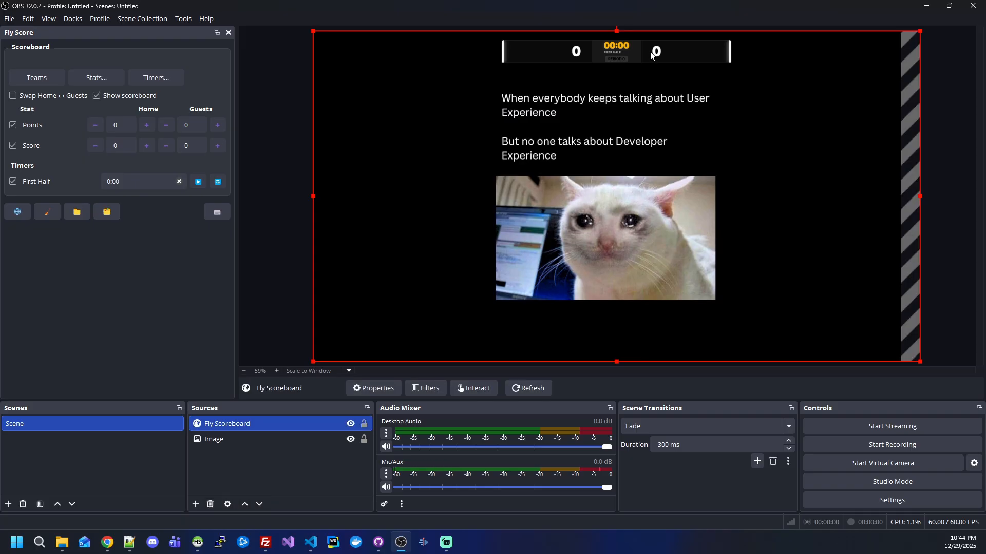
Step: Test the scoreboard by raising the home and guests Points to 1 each and returning both to 0
click(147, 125)
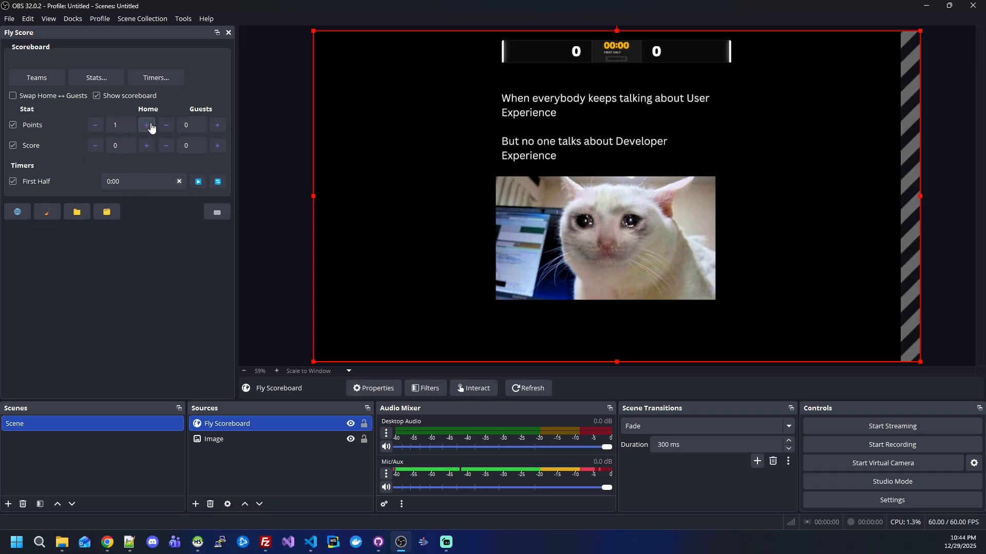
click(218, 126)
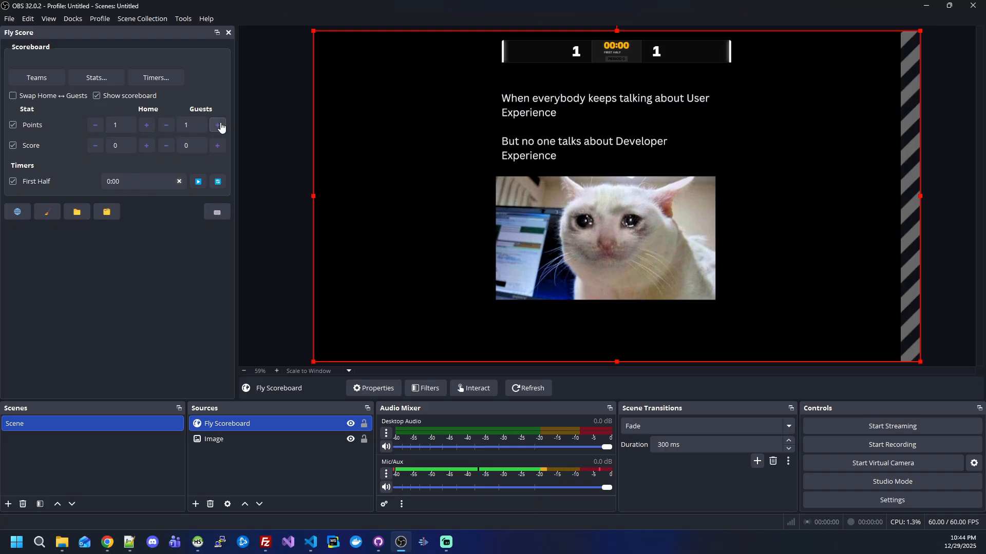
click(95, 125)
click(166, 126)
Step: Give the home team the title Home, the subtitle Test Home and the red color #FF0000
click(34, 80)
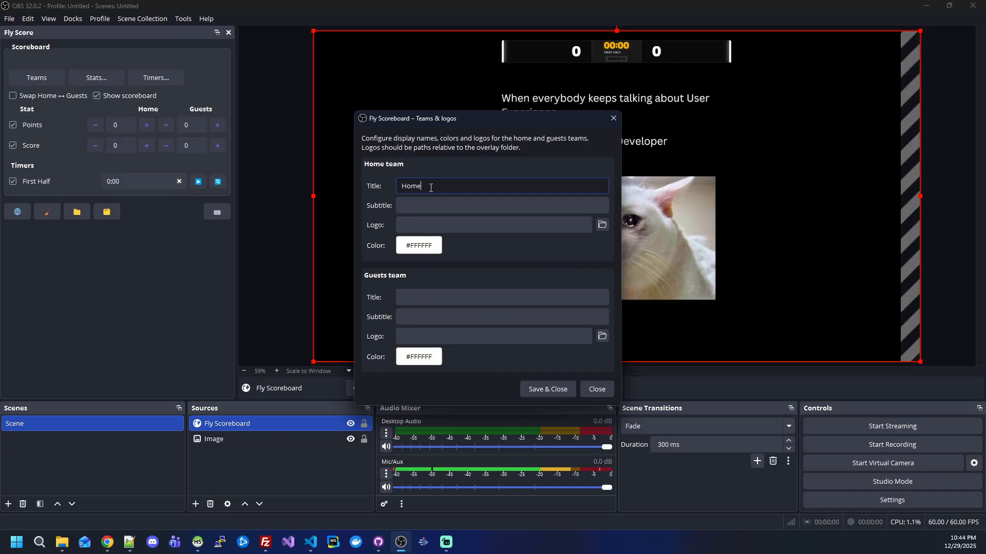
key(Tab)
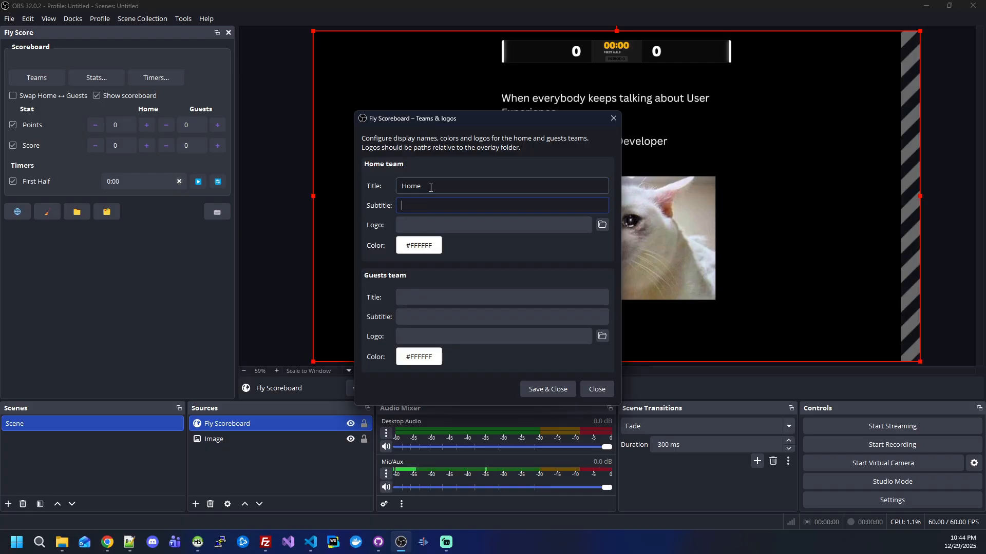
text(Test )
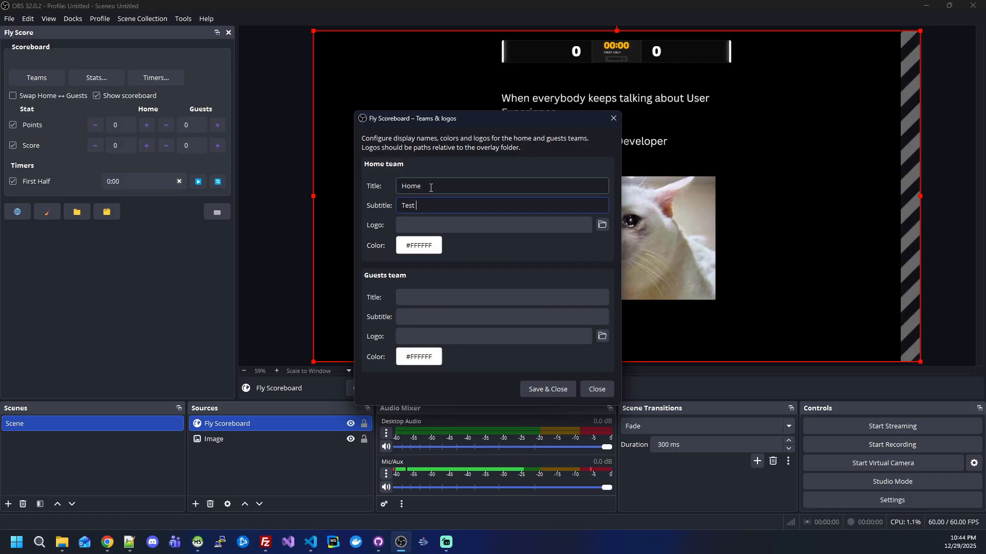
text(Home)
click(419, 246)
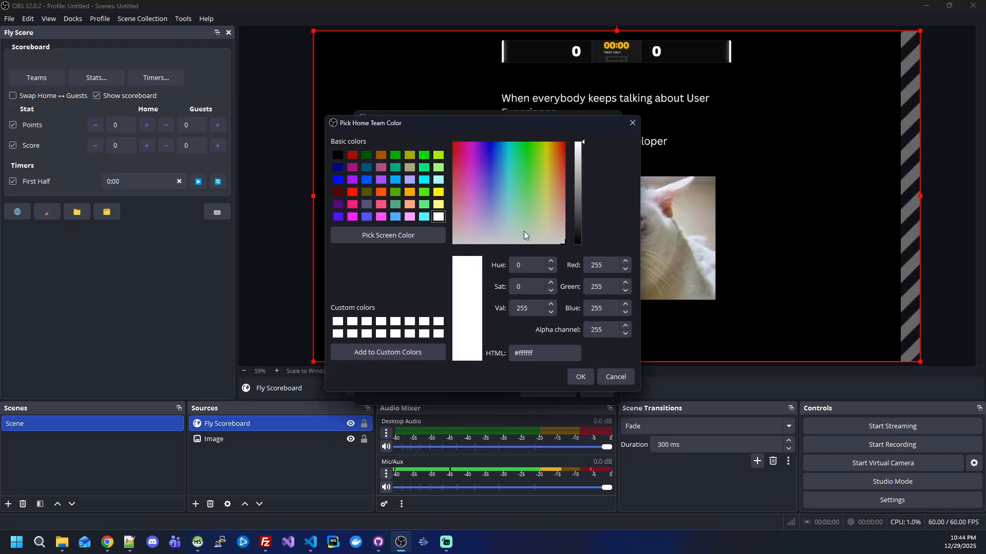
click(352, 193)
click(580, 378)
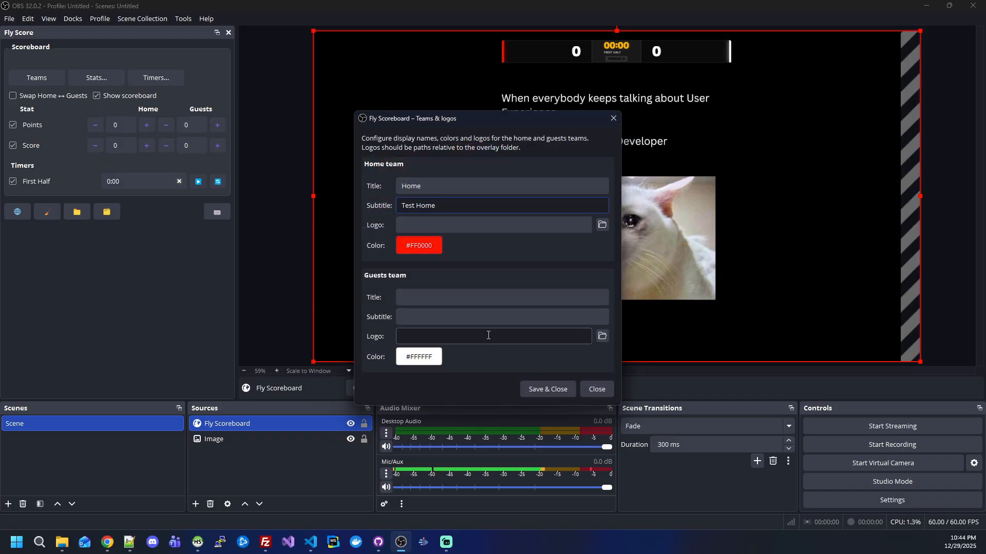
Step: Give the guests team the title Away, subtitle Test Guests and green color #00FF00, and save the team settings
click(452, 299)
text(Away)
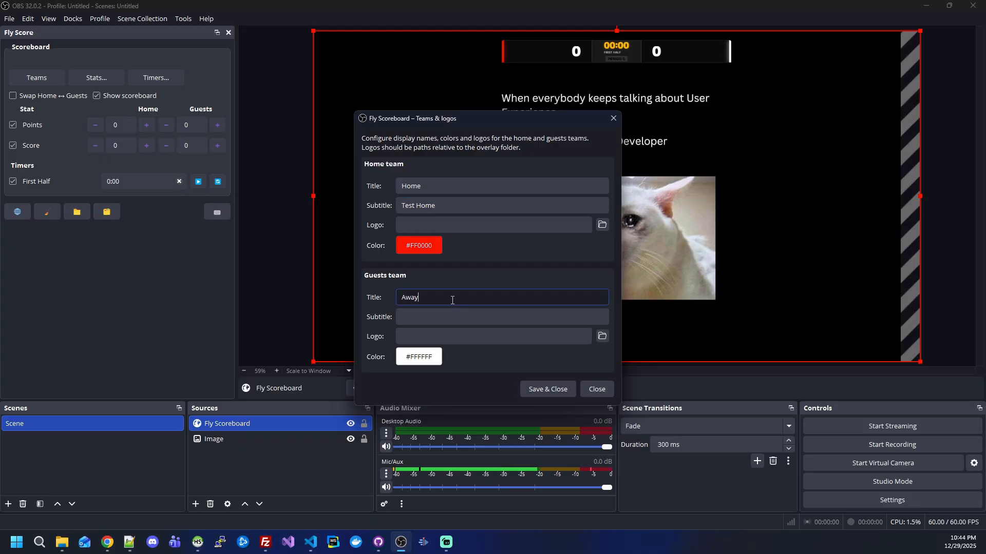
key(Tab)
text(Test)
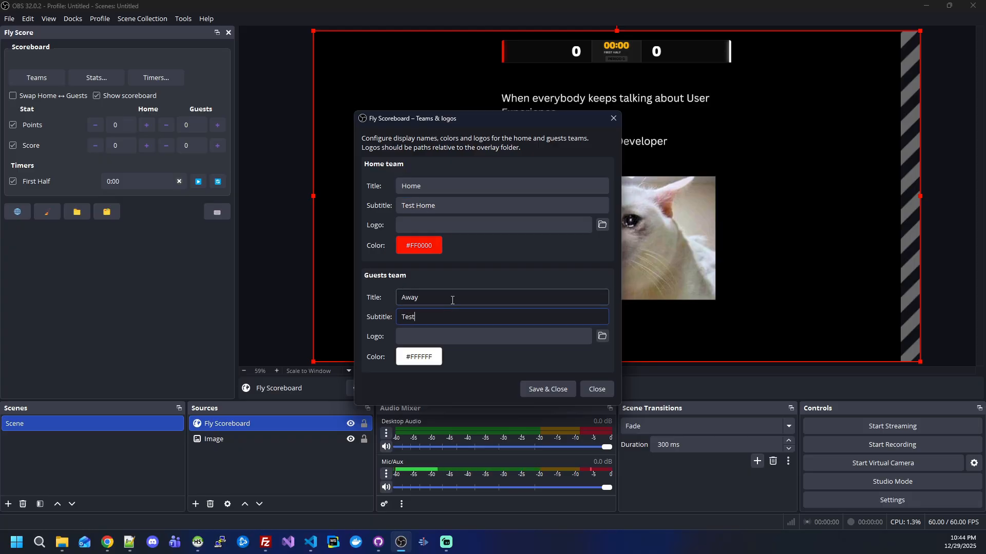
text( Guests)
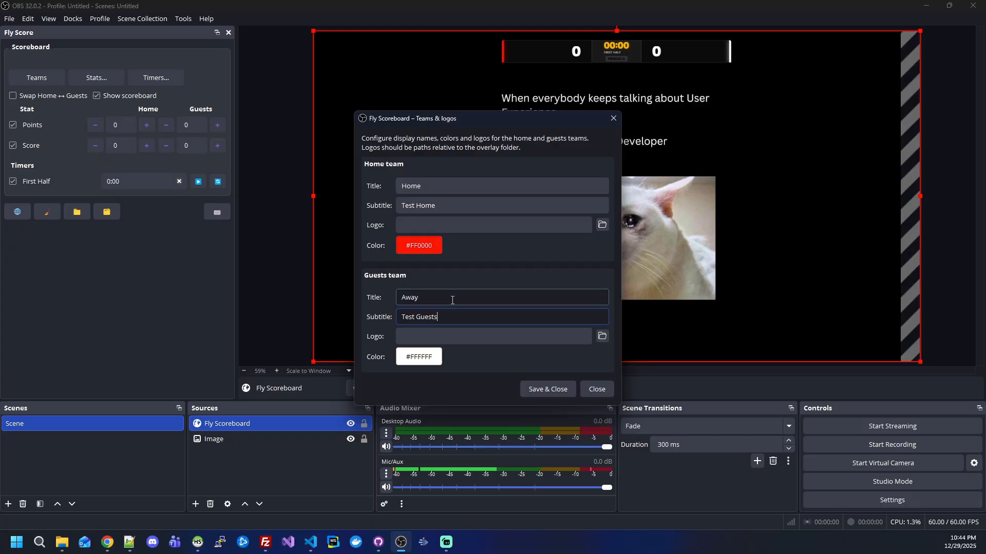
click(433, 358)
click(528, 156)
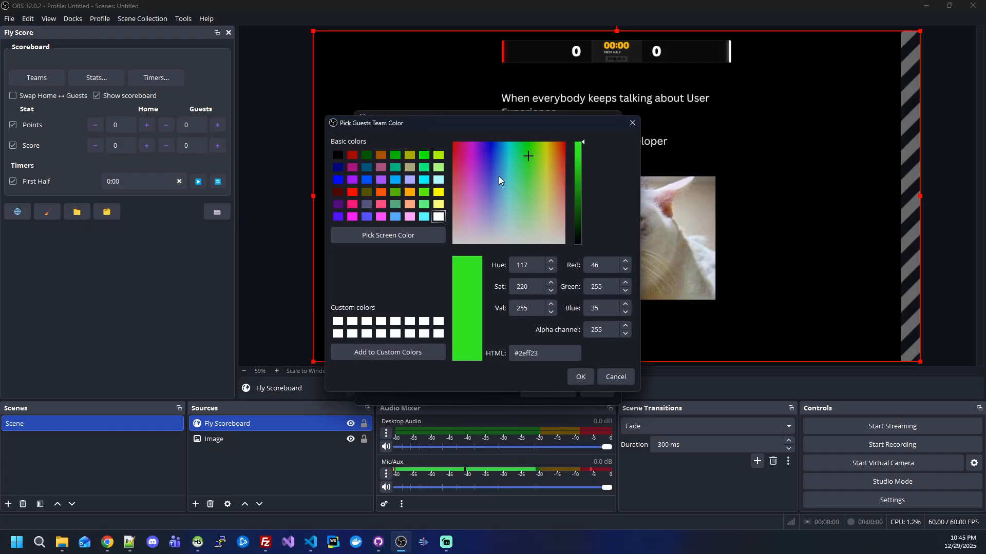
click(425, 155)
click(588, 374)
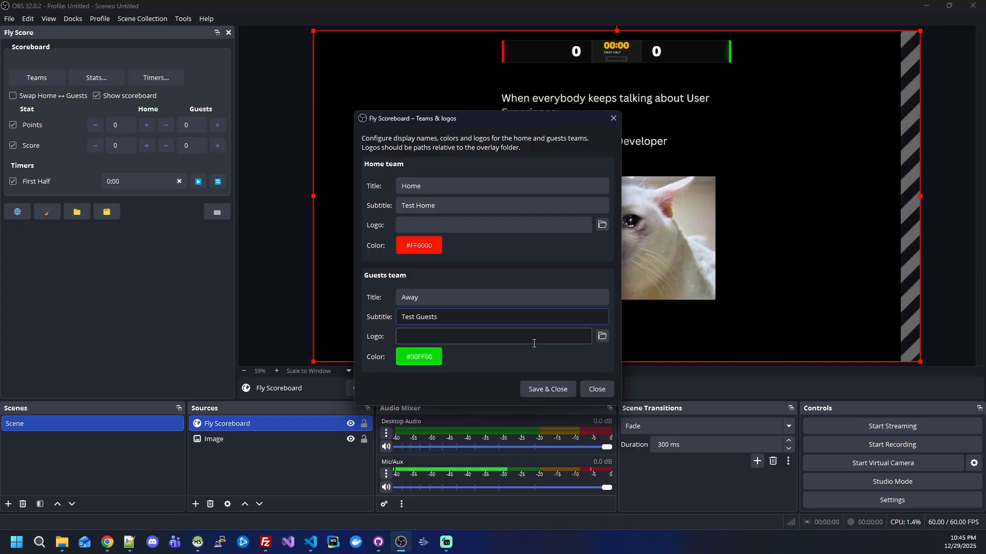
click(546, 390)
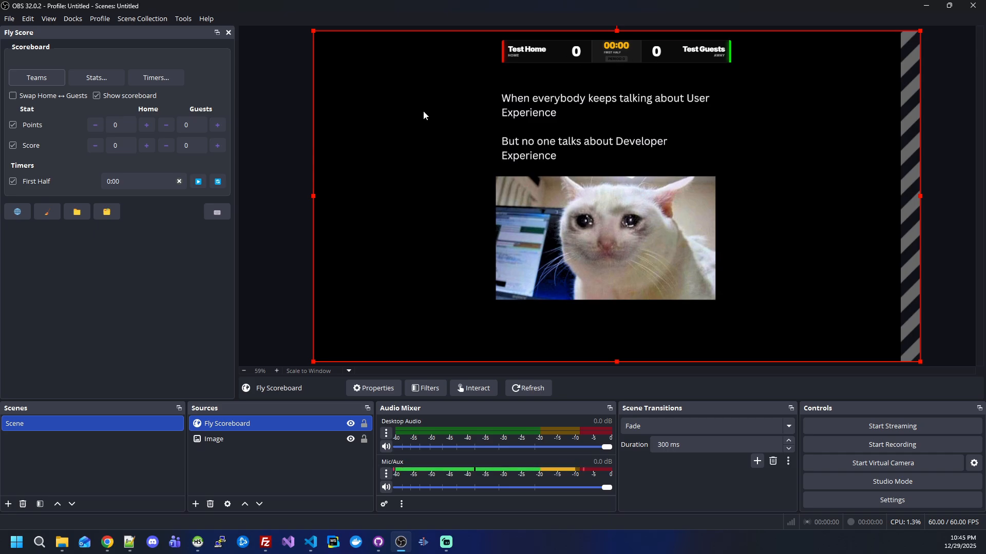
click(72, 95)
click(105, 95)
click(121, 125)
click(159, 215)
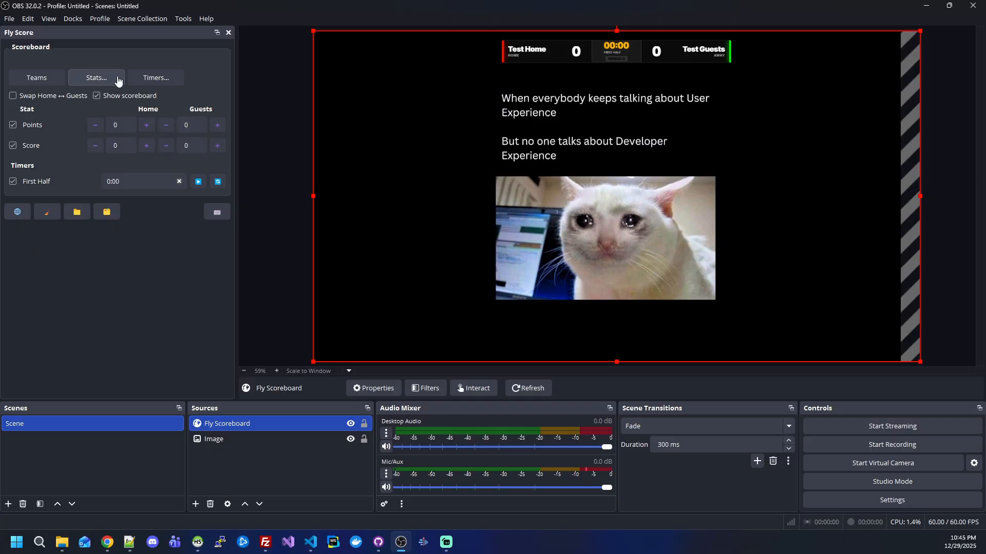
Step: Rename the First Half timer to Match Timer and set its type to countup
click(156, 78)
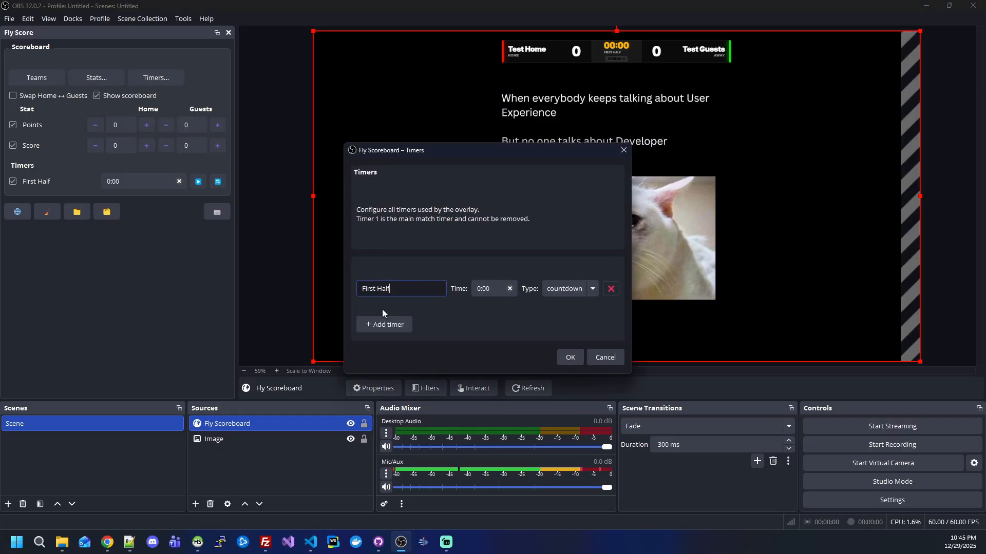
triple_click(380, 291)
text(Mat)
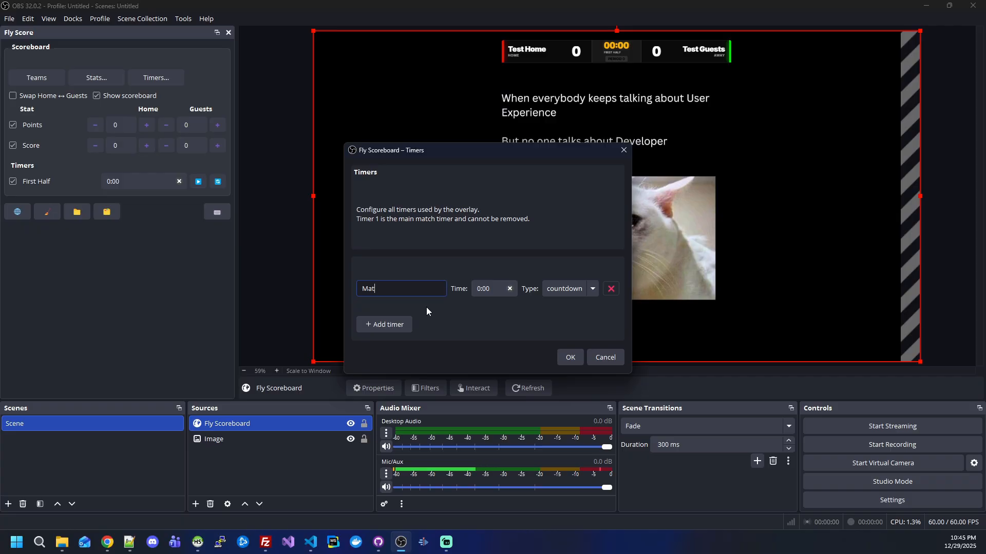
text(ch Timer)
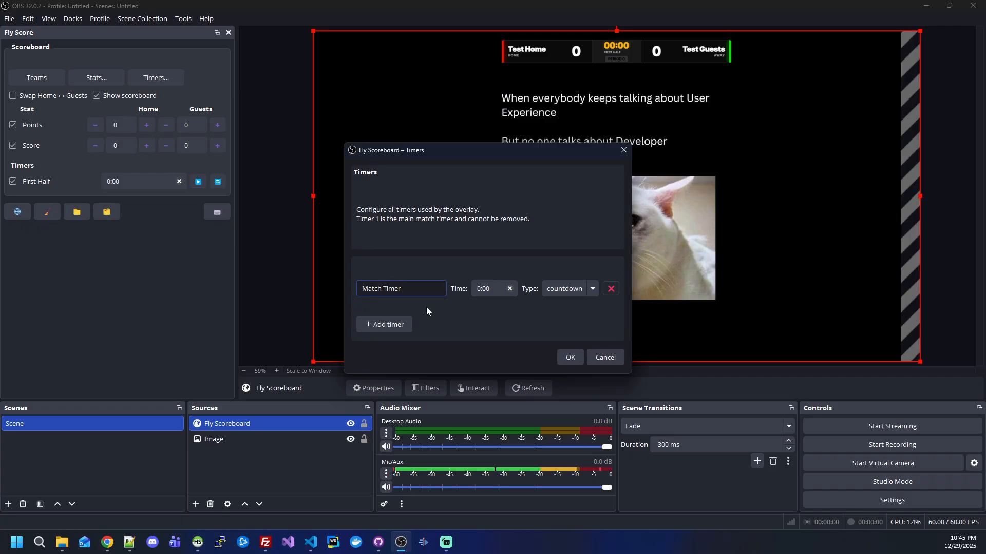
click(478, 288)
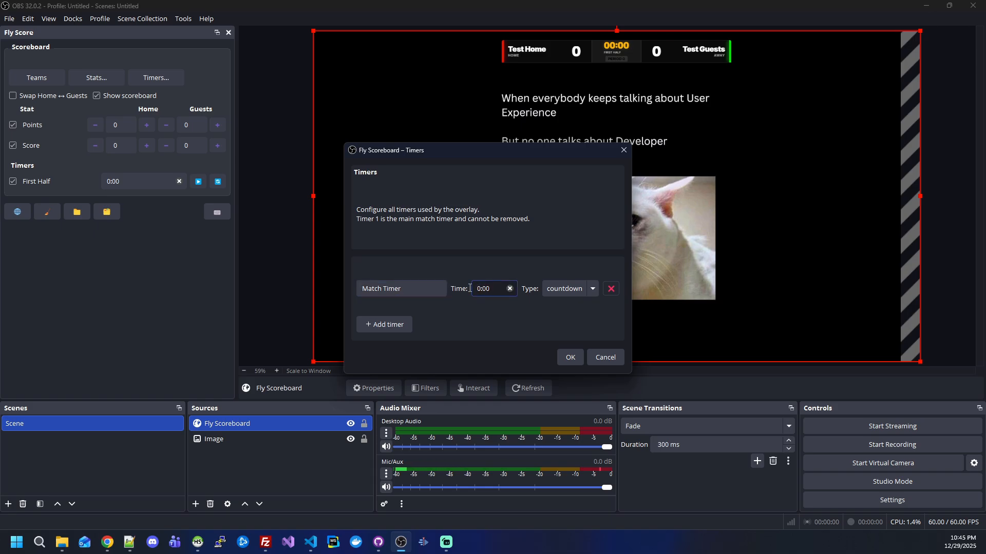
click(565, 289)
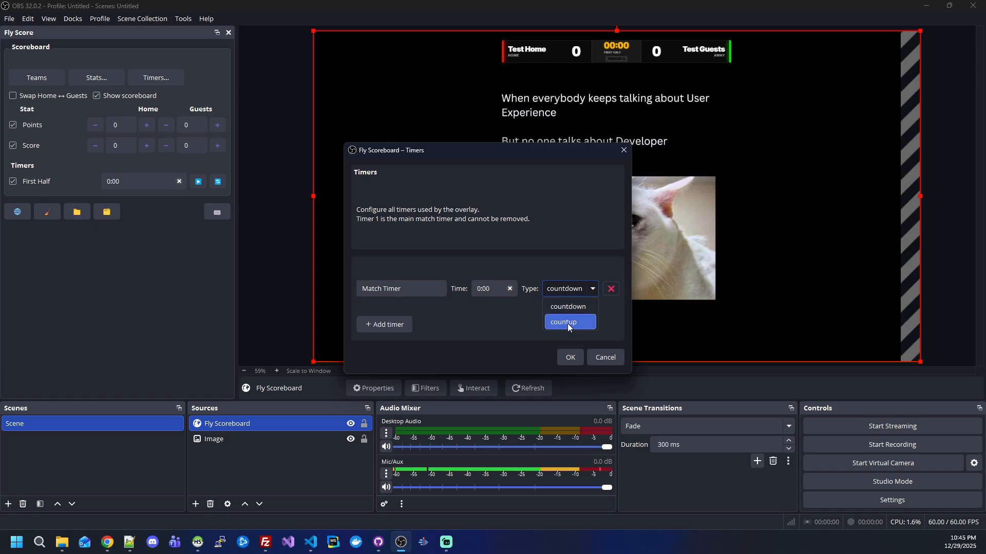
click(568, 322)
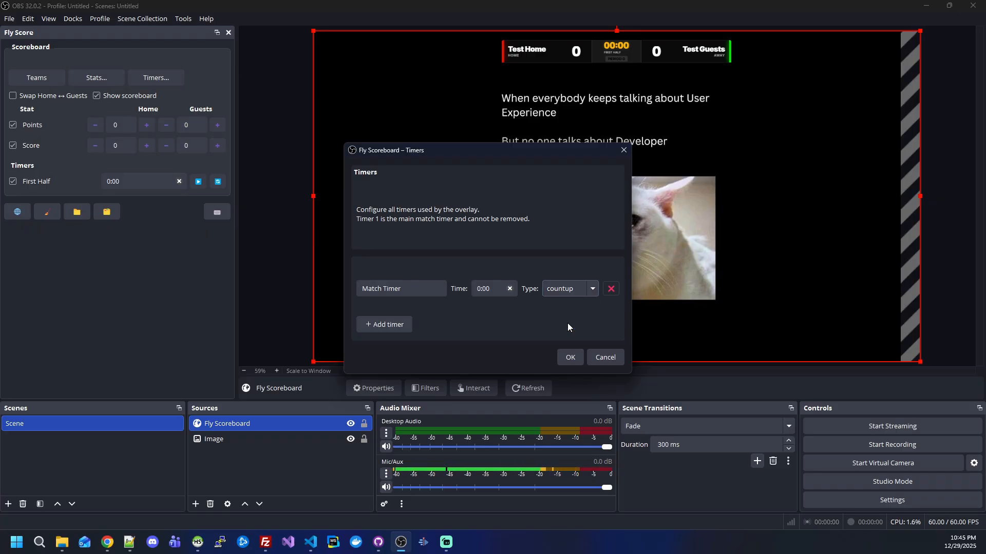
click(571, 357)
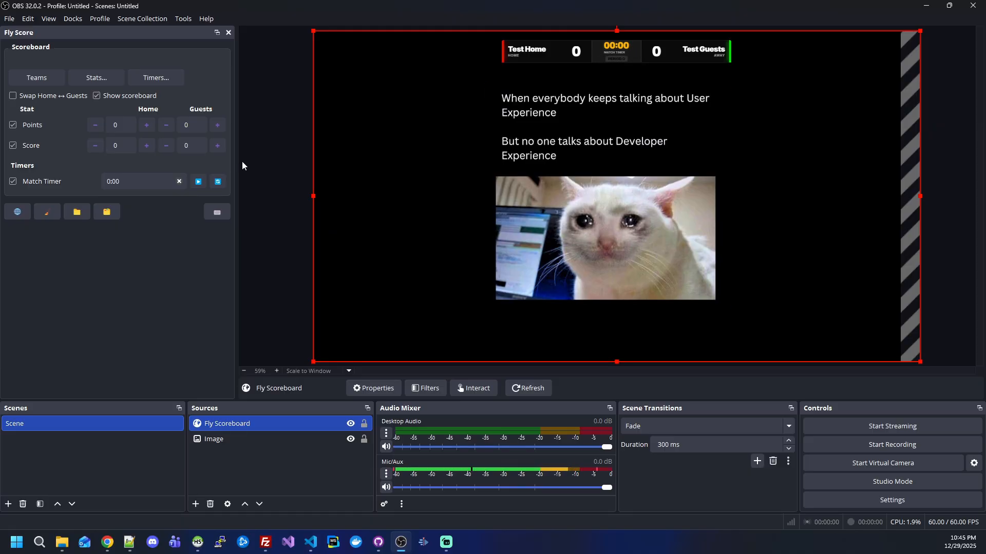
Step: Test the Match Timer by running it to 0:05, pausing it, resuming it and pausing it again at 0:20
click(197, 182)
click(198, 183)
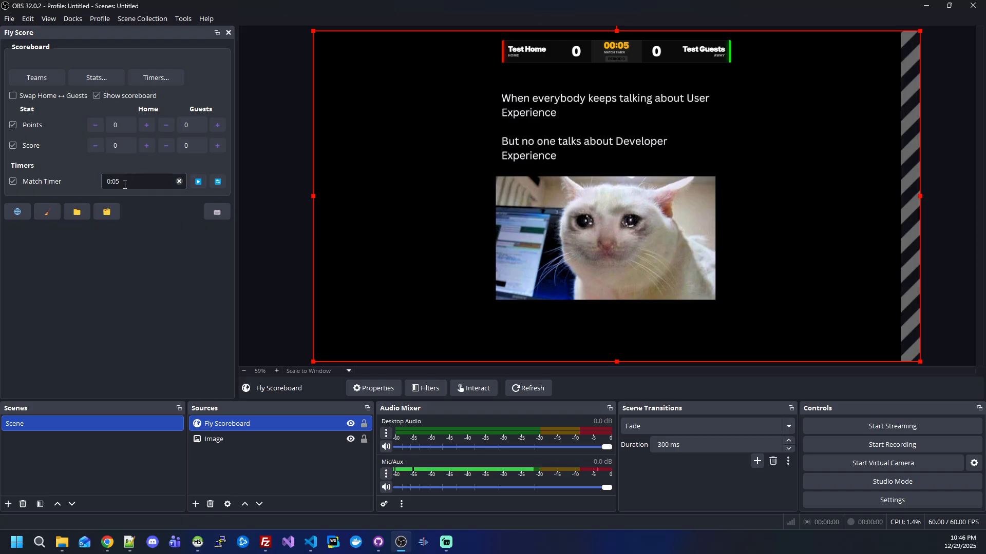
drag(128, 181, 83, 178)
click(196, 184)
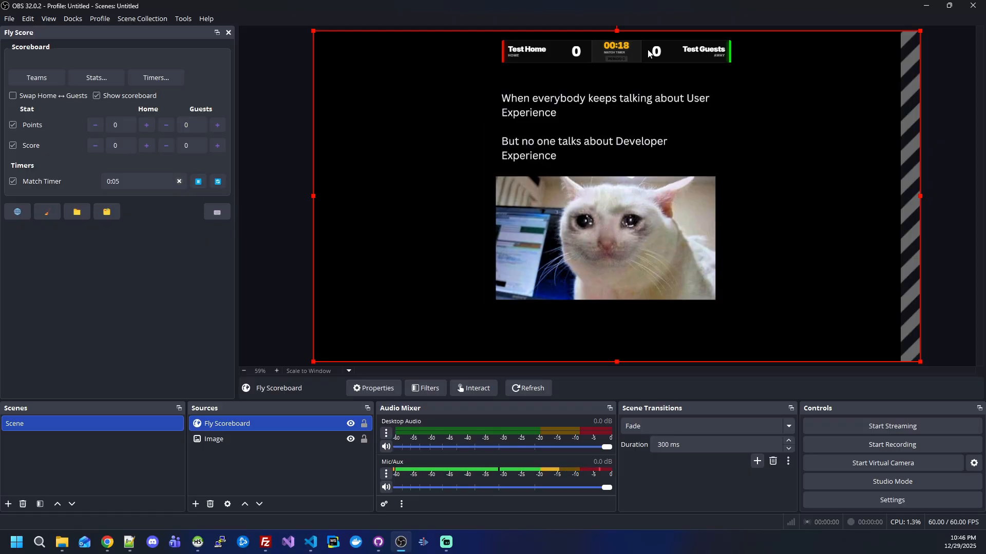
click(199, 182)
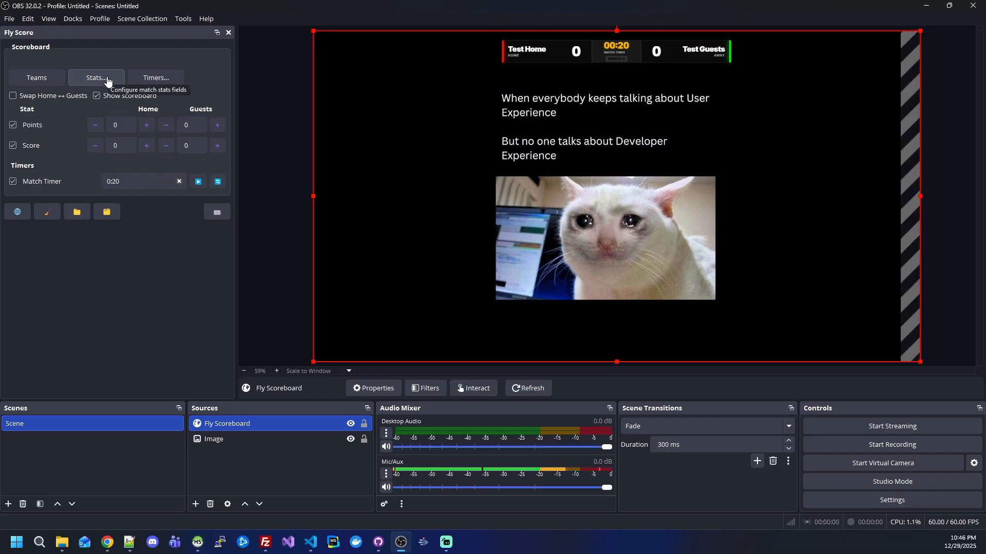
Step: Add a match stat labeled Custom to the scoreboard
click(79, 80)
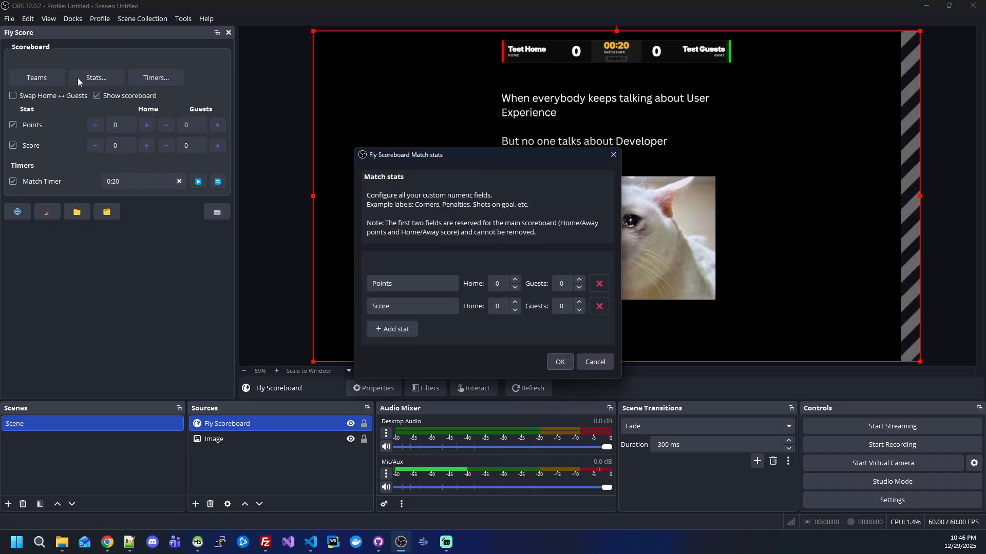
drag(465, 155, 523, 126)
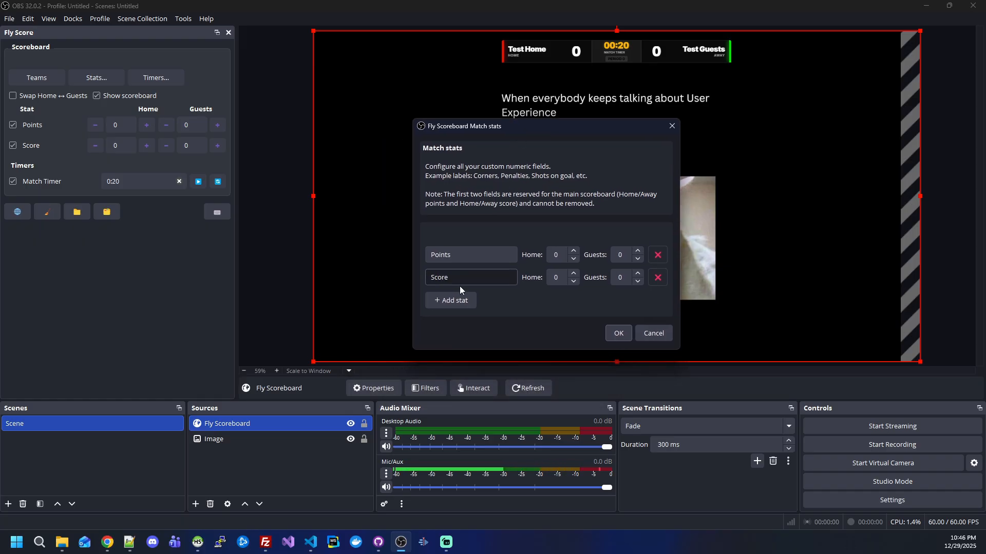
click(451, 301)
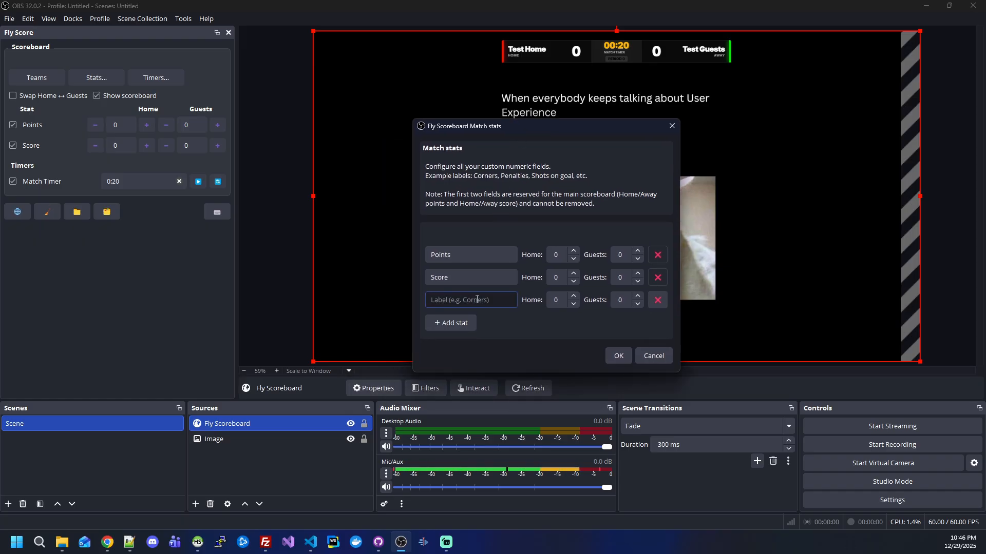
text(Custom)
click(618, 355)
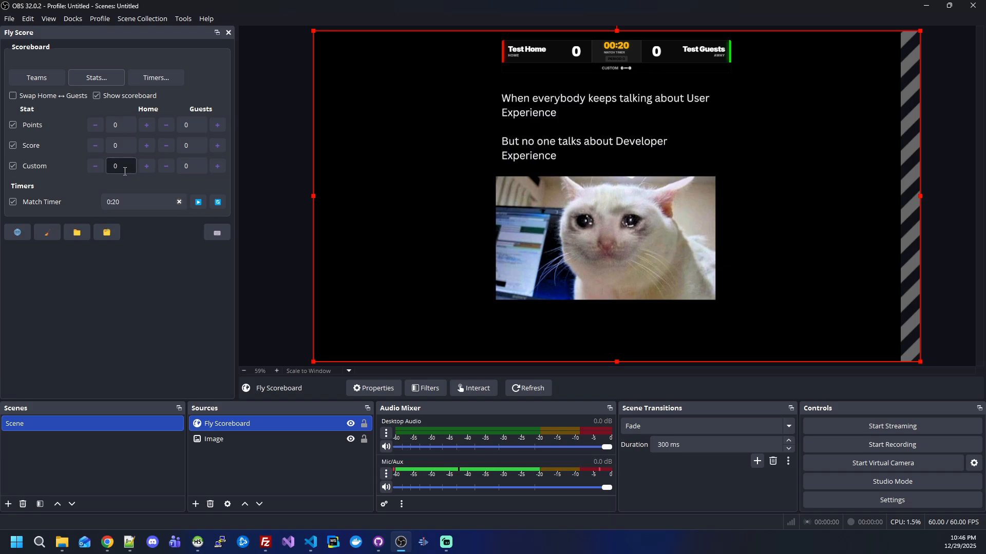
Step: Raise the Custom stat to 2 for home and 3 for guests
click(146, 166)
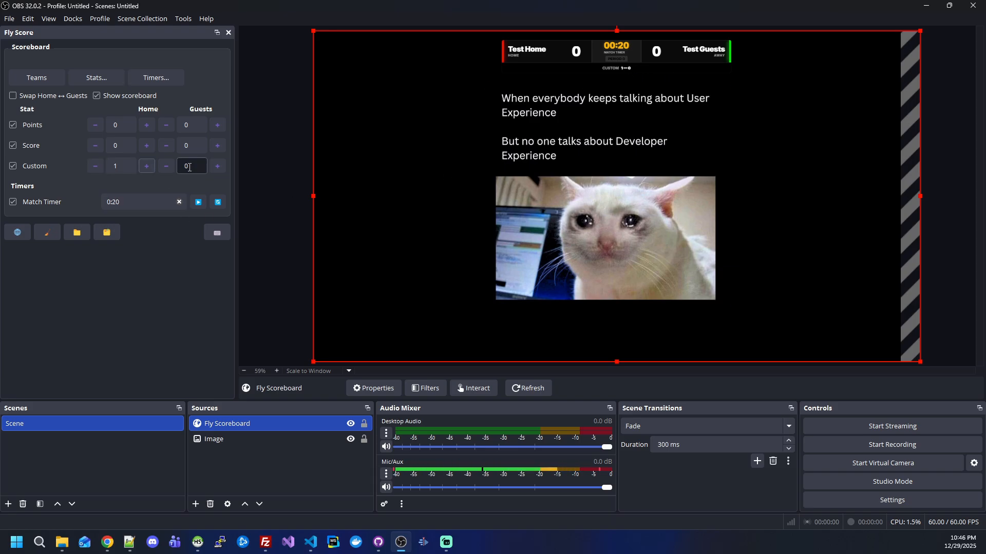
double_click(219, 169)
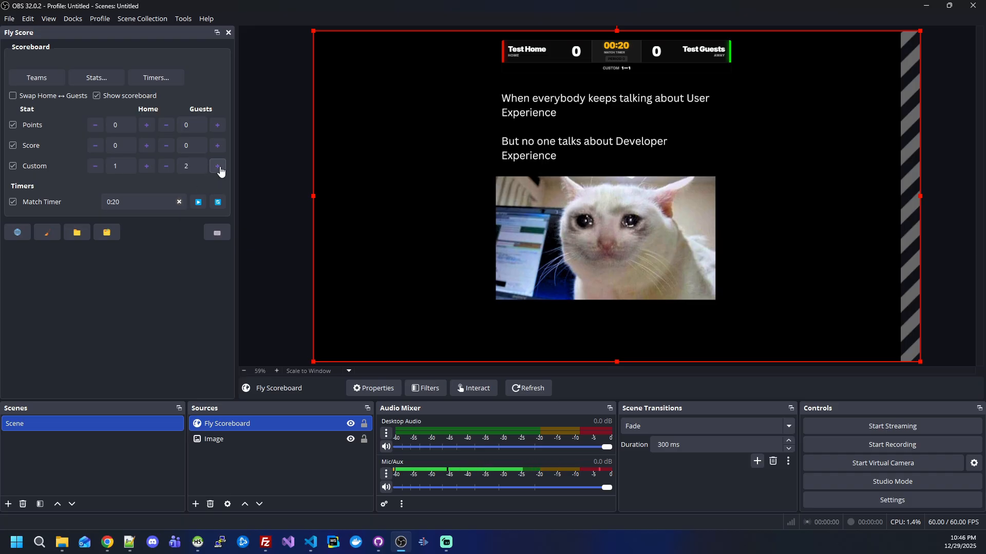
click(215, 169)
click(119, 166)
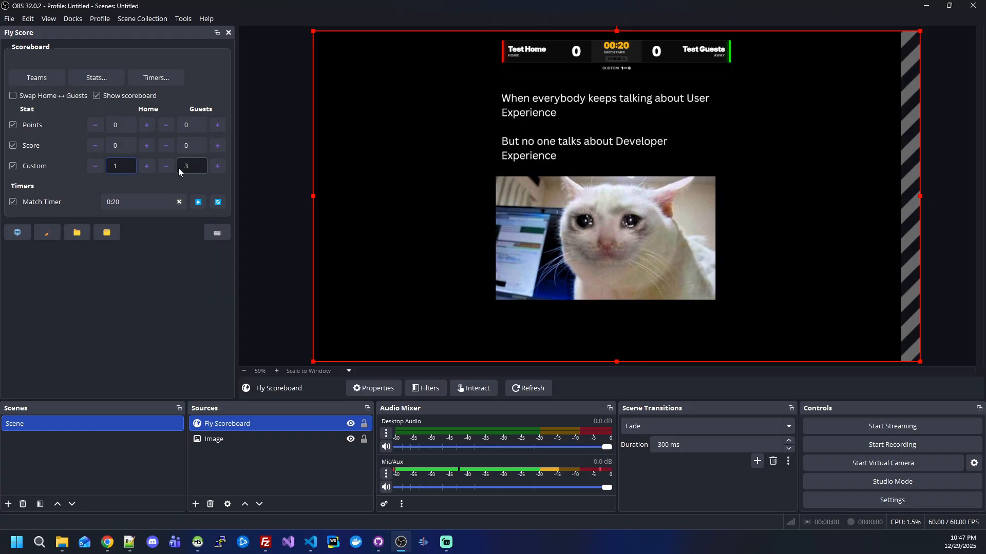
click(147, 166)
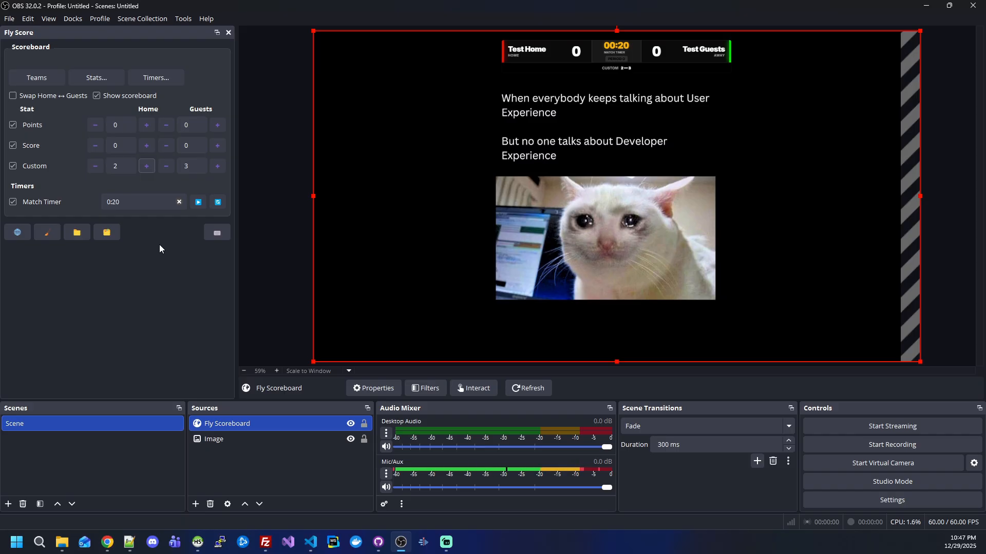
Step: Examine the shortcut actions offered for match stats in the Fly Scoreboard hotkeys dialog
click(223, 242)
drag(556, 129, 765, 72)
click(563, 163)
scroll(688, 247, down, 5)
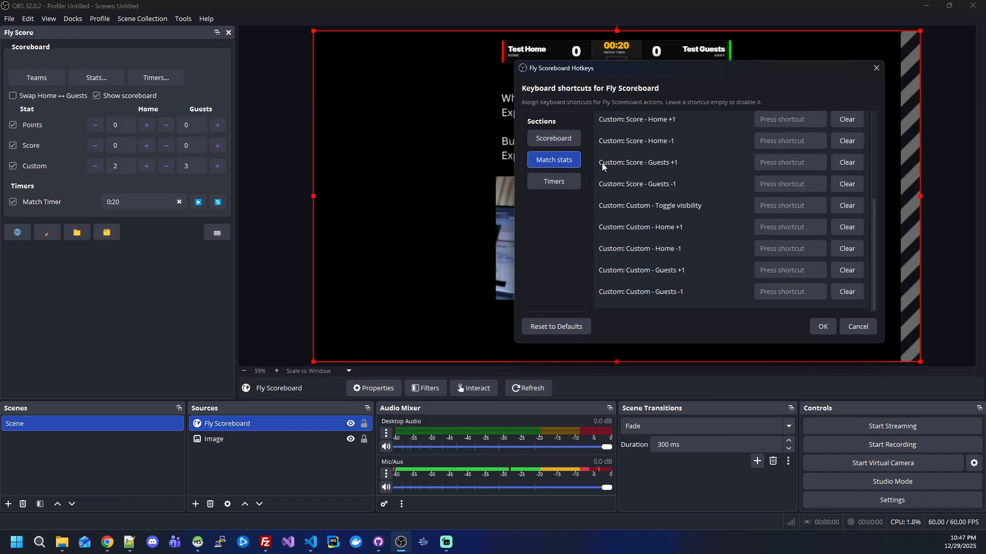
scroll(602, 162, up, 1)
scroll(621, 159, up, 2)
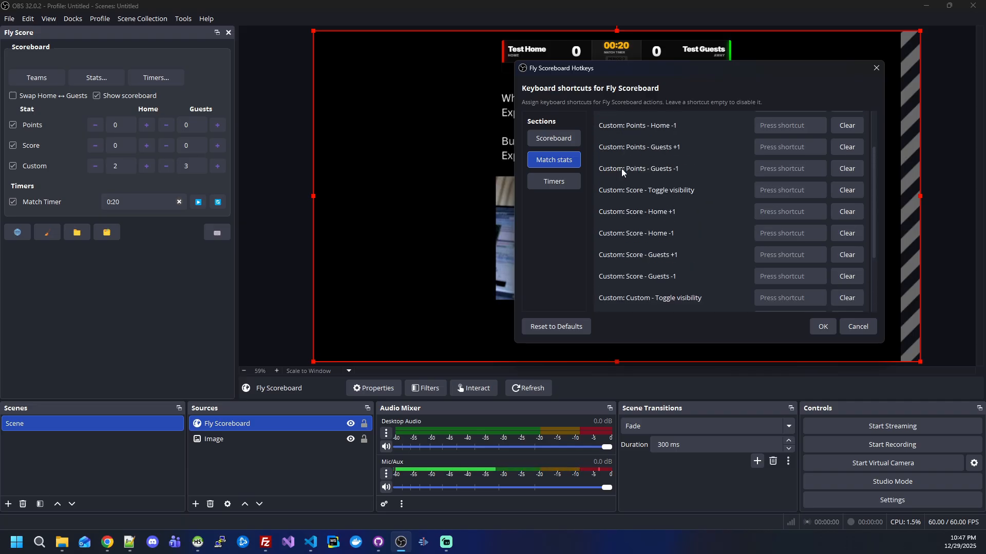
scroll(611, 178, up, 2)
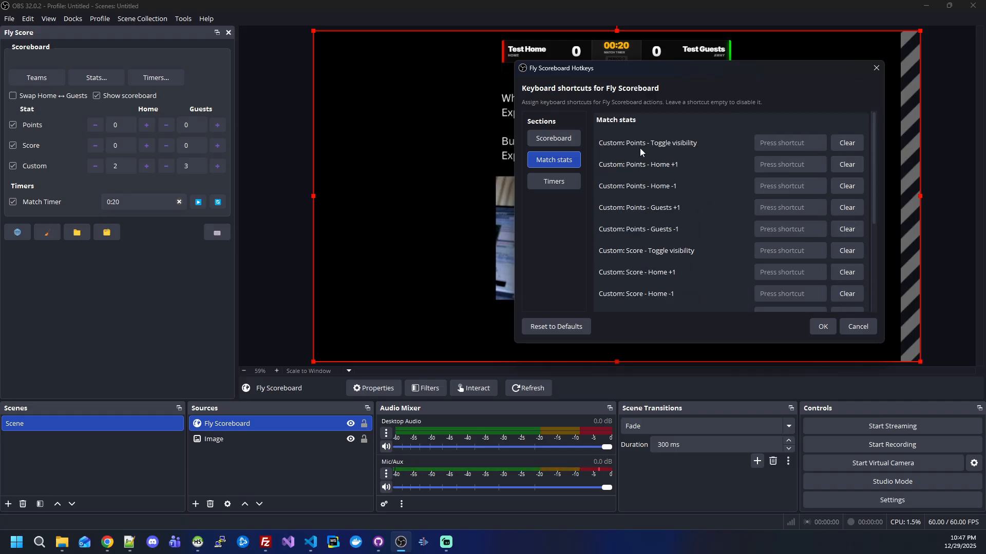
scroll(713, 190, down, 4)
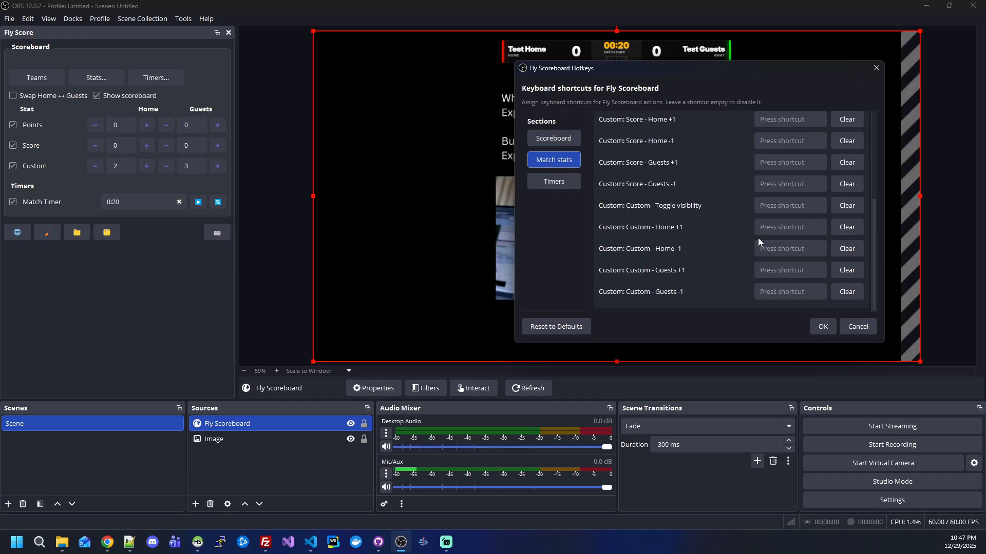
Step: Assign Ctrl+9 as the hotkey for Points - Home +1 and save the shortcuts
click(784, 226)
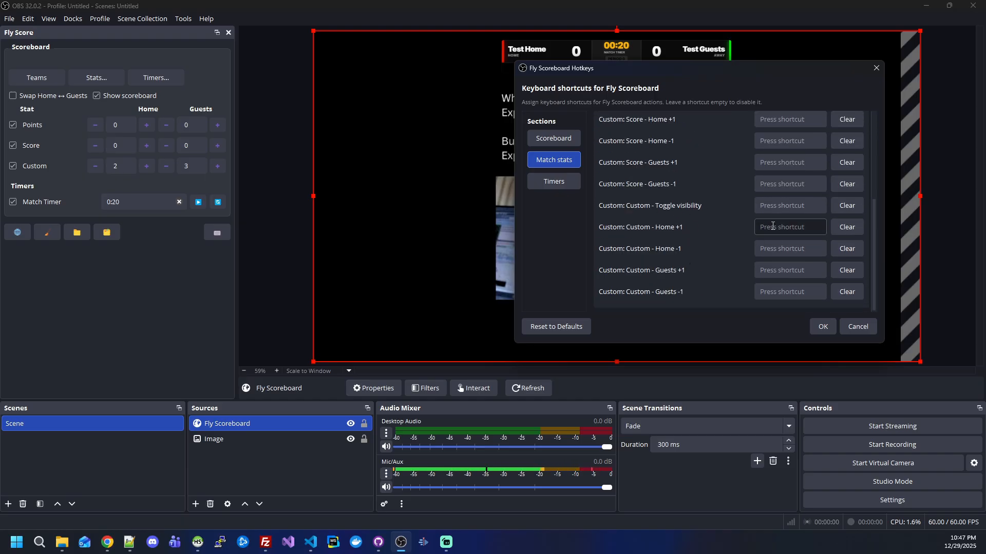
scroll(784, 226, up, 5)
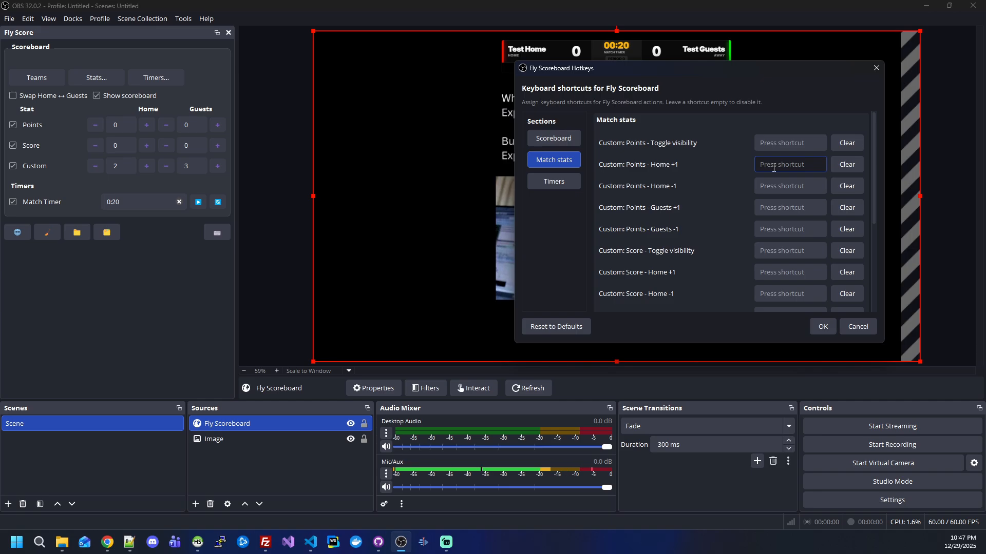
click(773, 167)
key(ctrl+9)
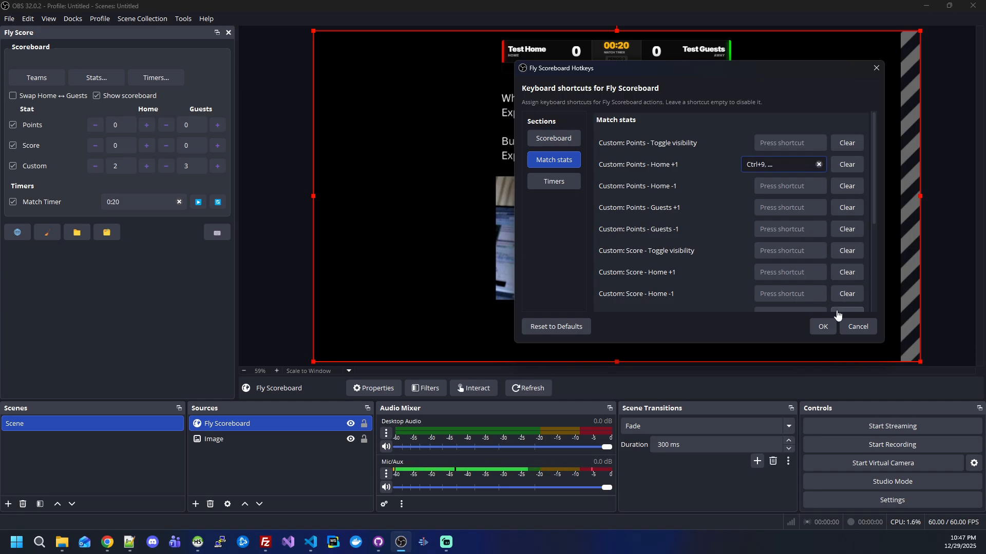
click(823, 327)
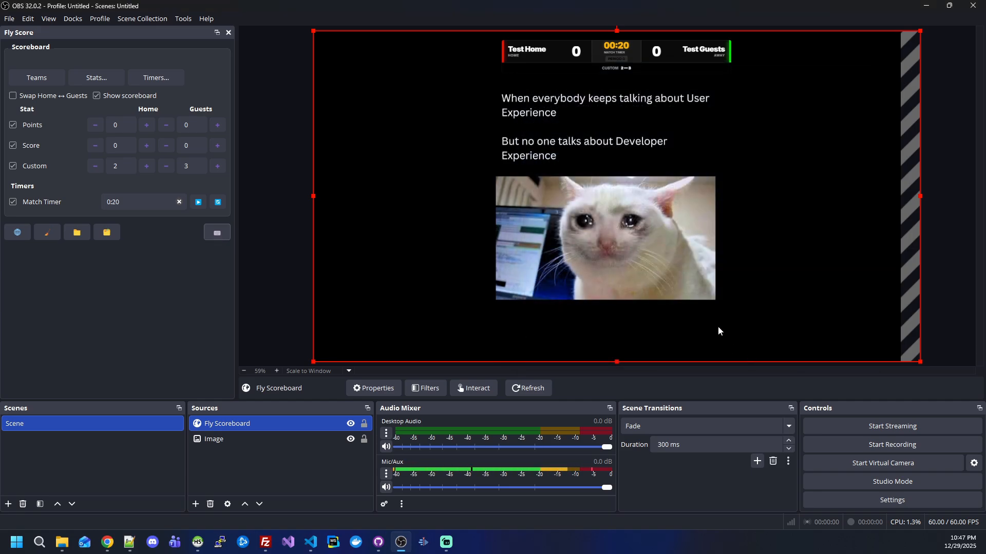
Step: Test the new Points hotkey by raising the home Points to 6 with it
key(ctrl+9)
key(ctrl+9)
key(ctrl+9)
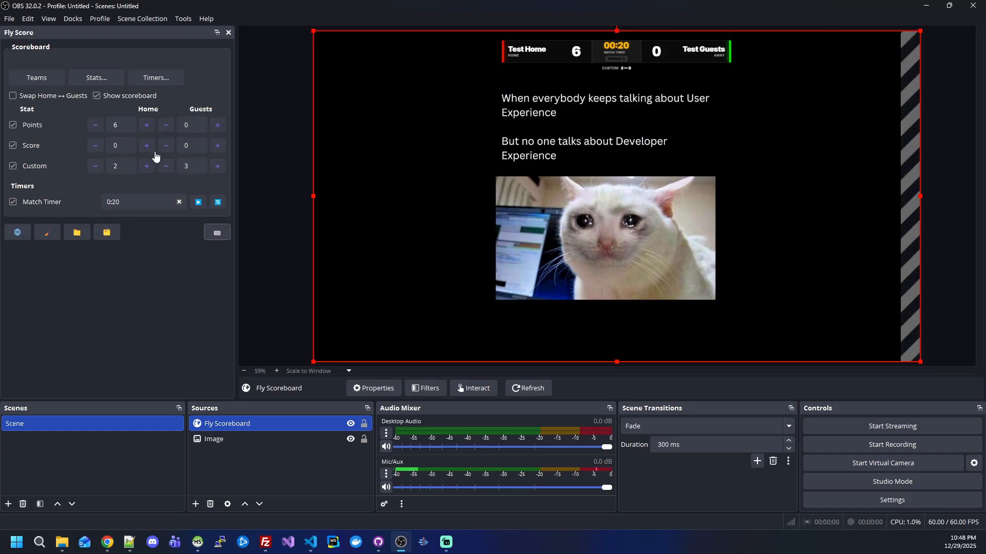
Step: Check the match stats and timers sections of the scoreboard hotkeys, then leave without changes
click(217, 233)
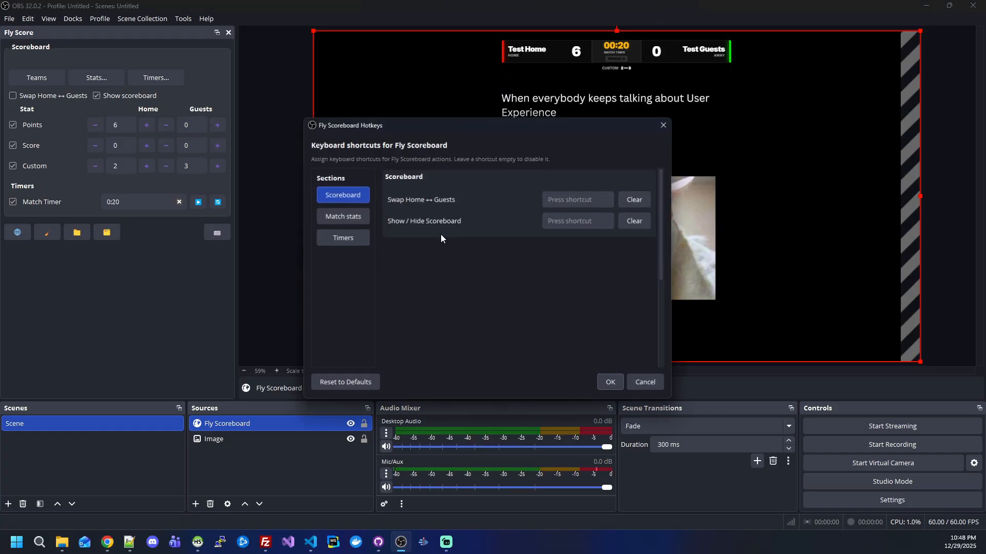
click(342, 218)
click(343, 240)
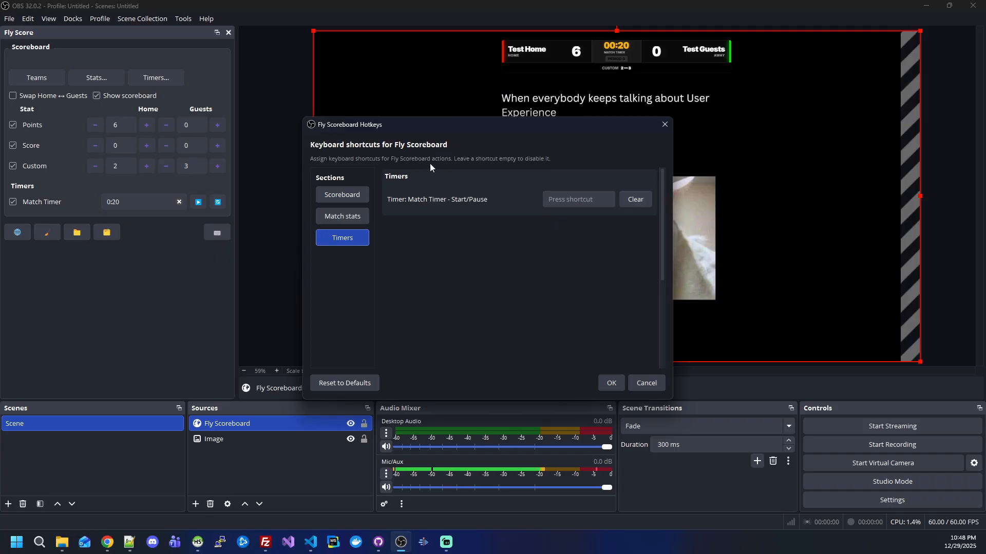
click(652, 384)
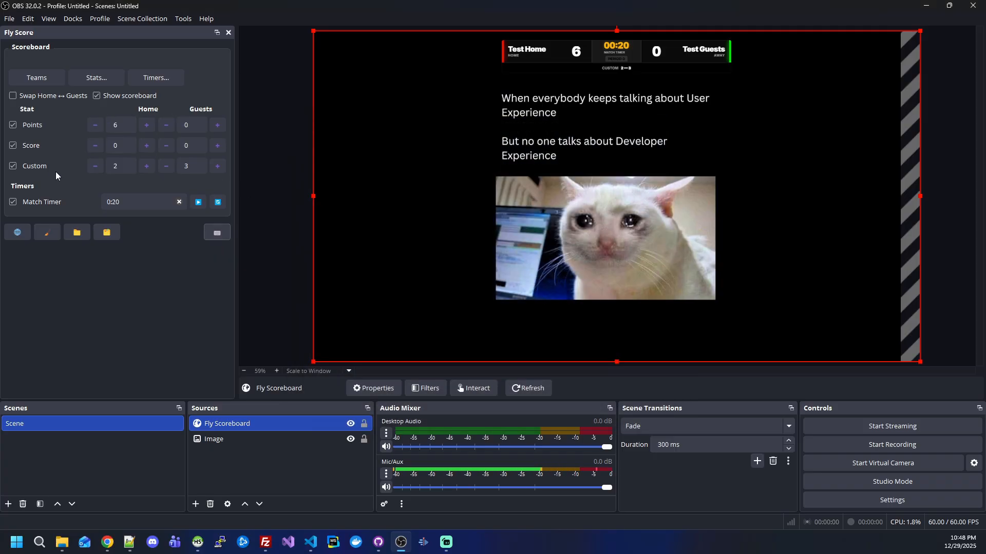
Step: Reset the values of all match stats and timers on the scoreboard
click(50, 236)
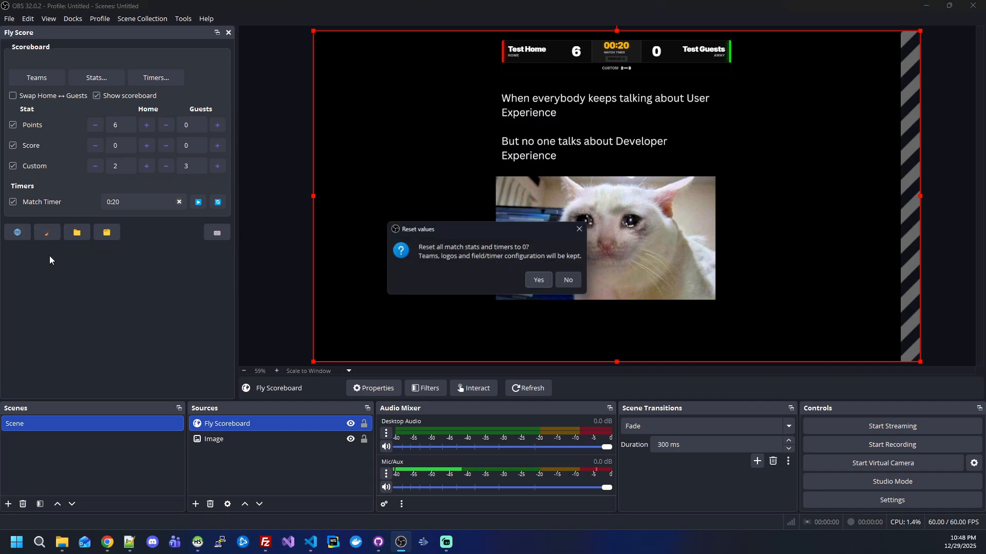
click(541, 280)
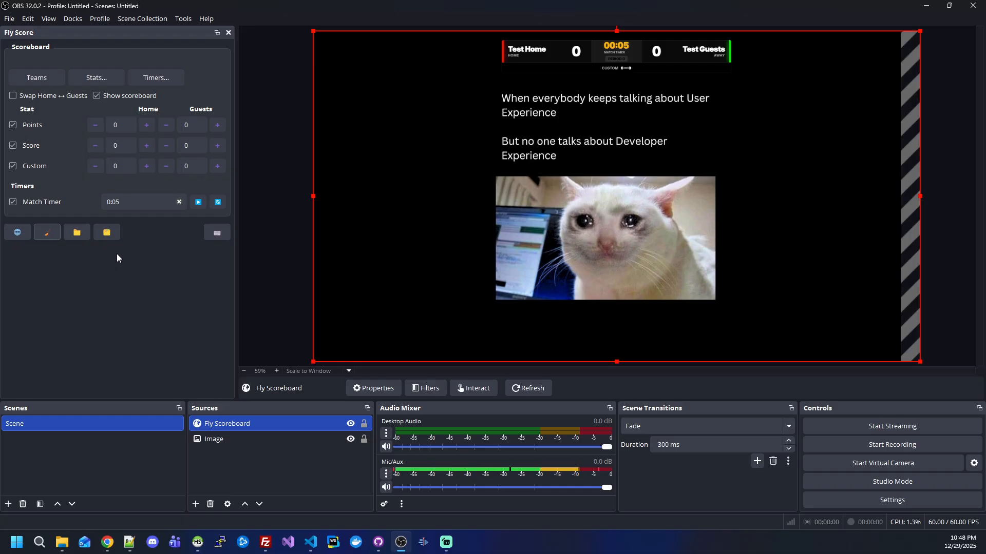
Step: Open the scoreboard's overlay folder from the plugin and open its index.html in Notepad++
click(112, 236)
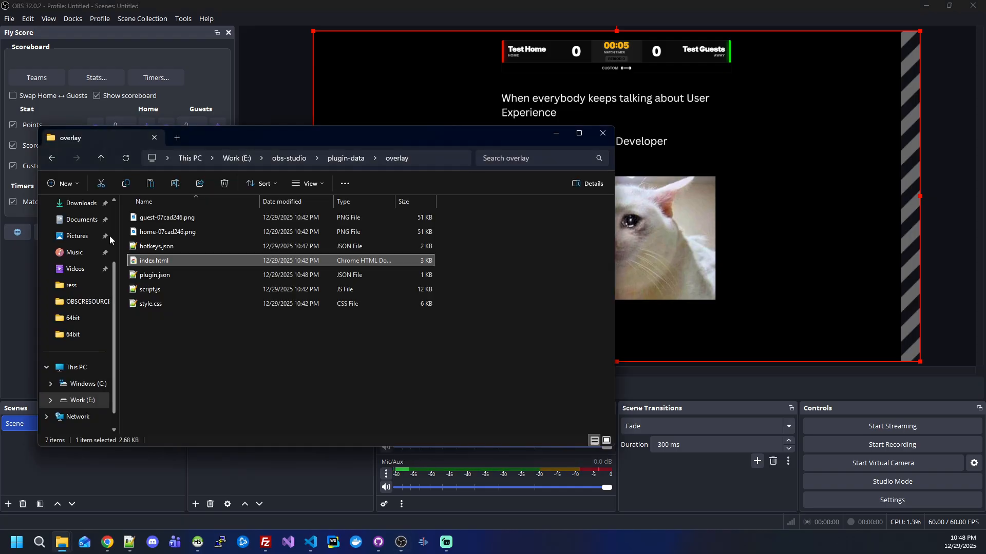
drag(238, 144, 434, 86)
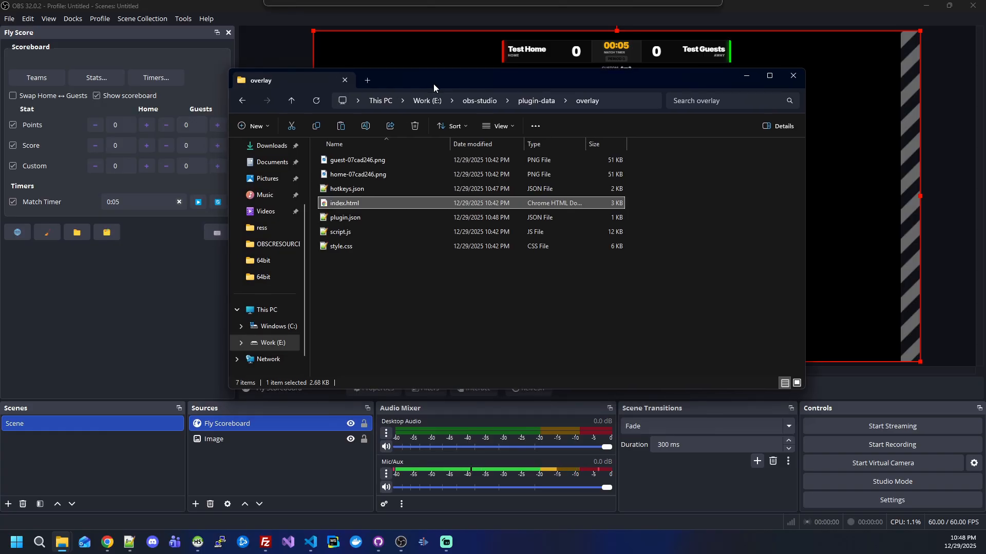
click(371, 295)
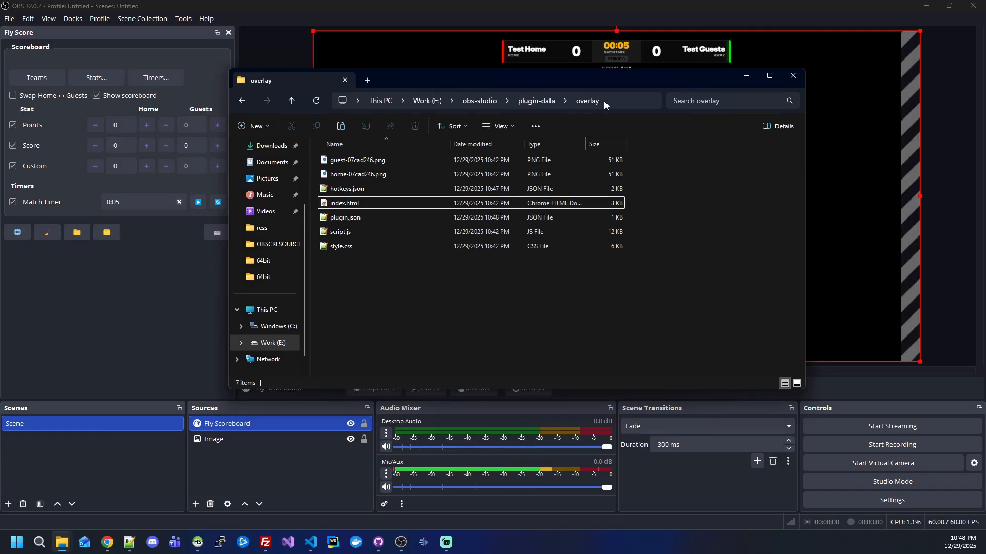
click(341, 204)
right_click(341, 204)
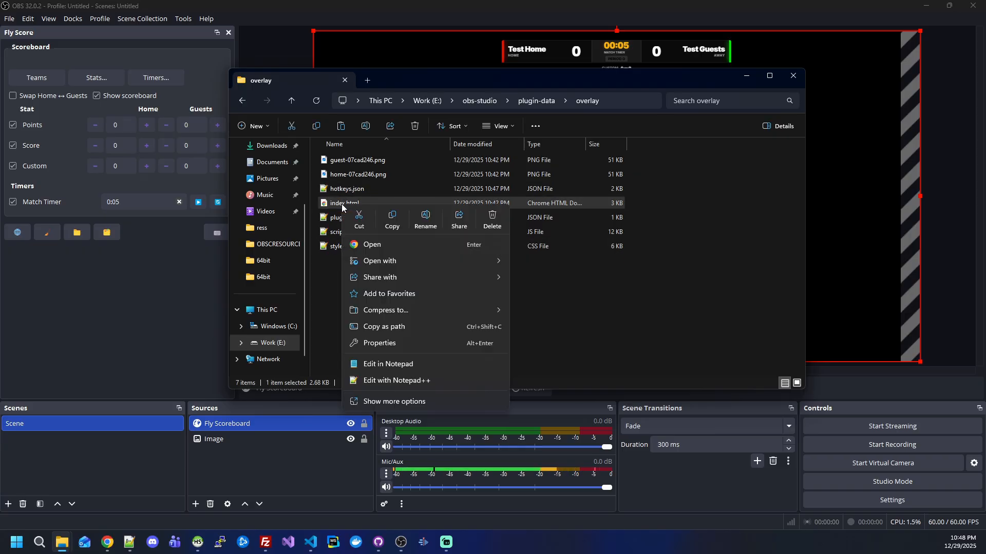
click(399, 382)
Step: Look through the overall structure of the overlay template in index.html
click(439, 262)
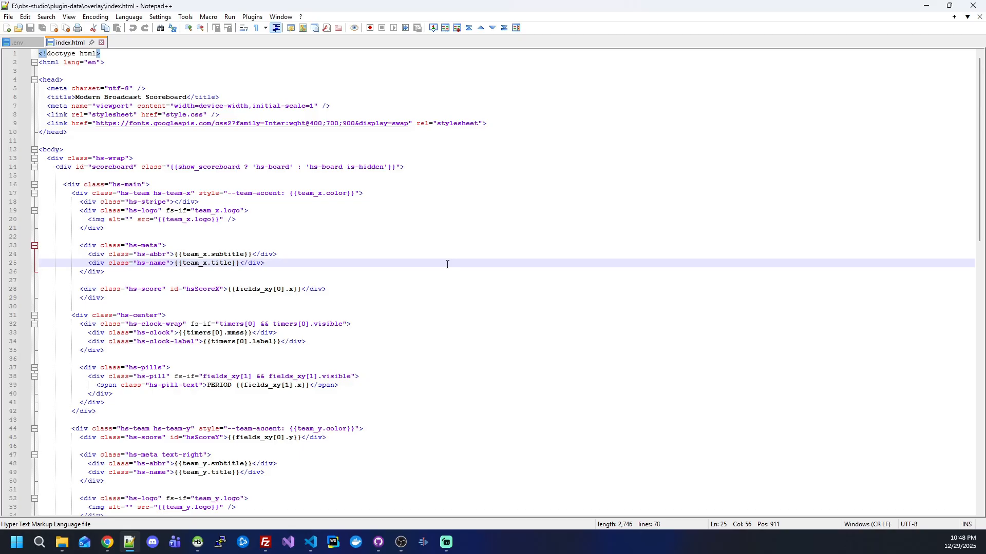
click(263, 239)
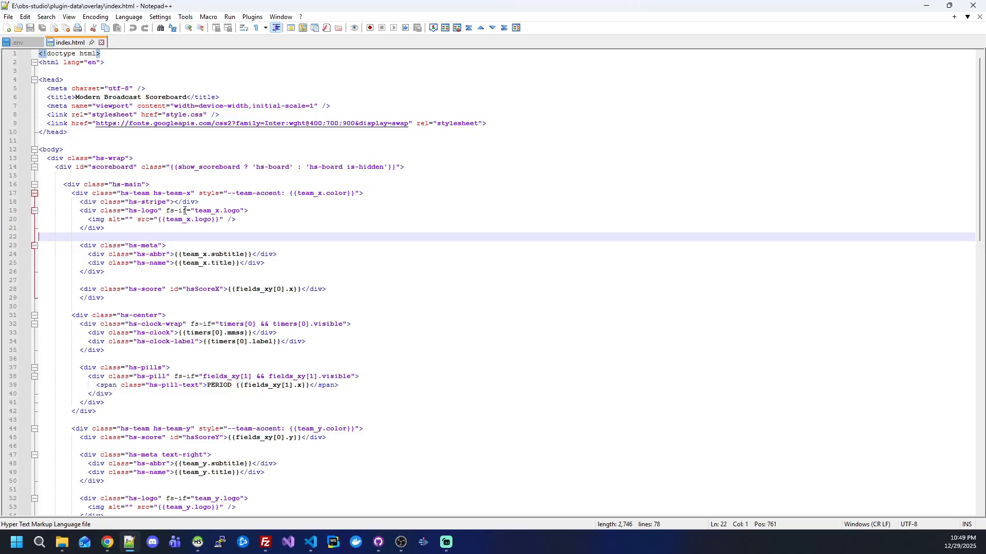
scroll(185, 211, down, 10)
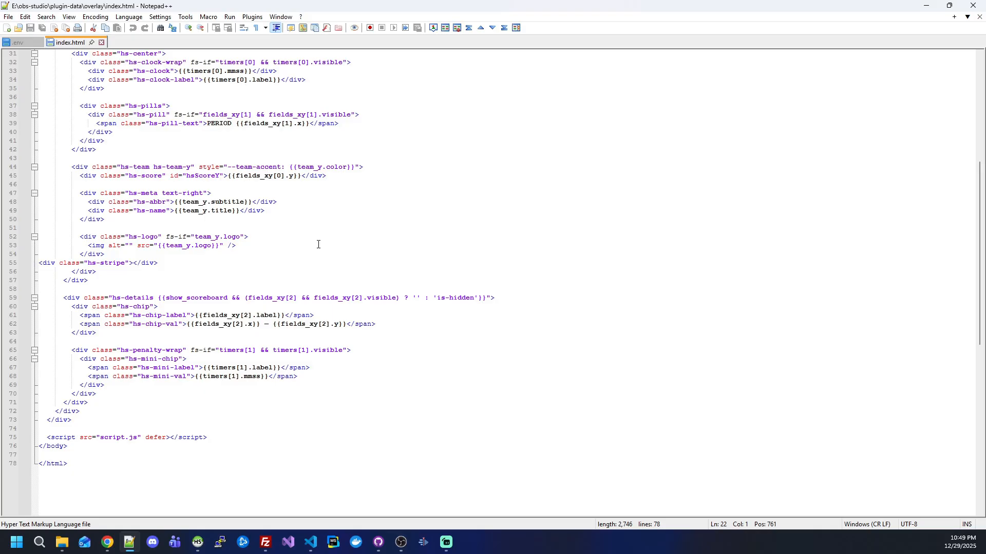
scroll(318, 244, down, 4)
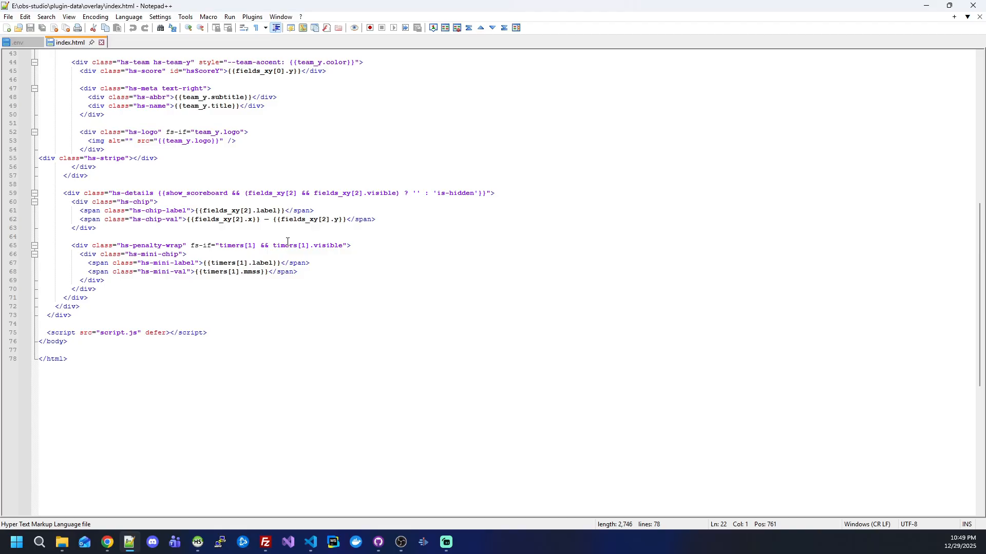
scroll(288, 241, up, 14)
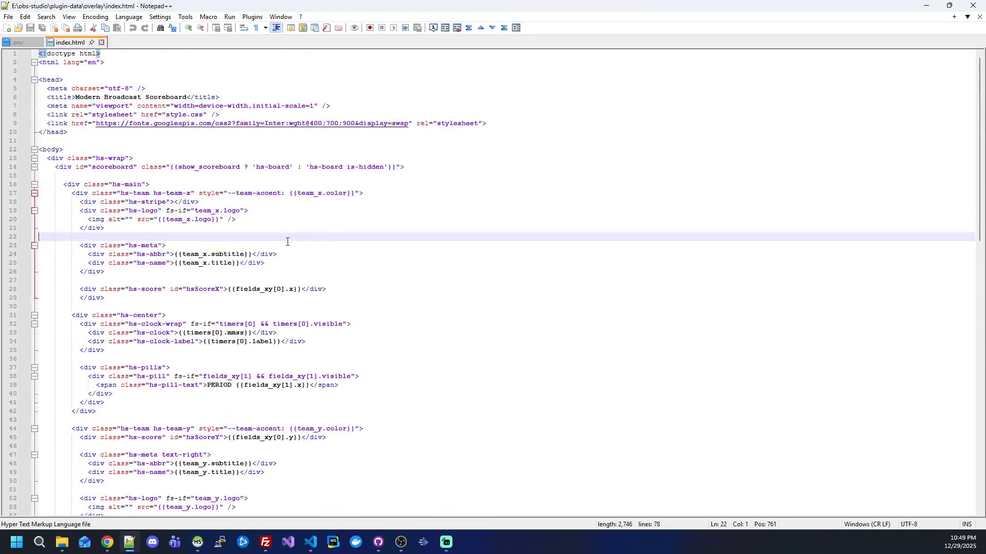
scroll(288, 241, down, 6)
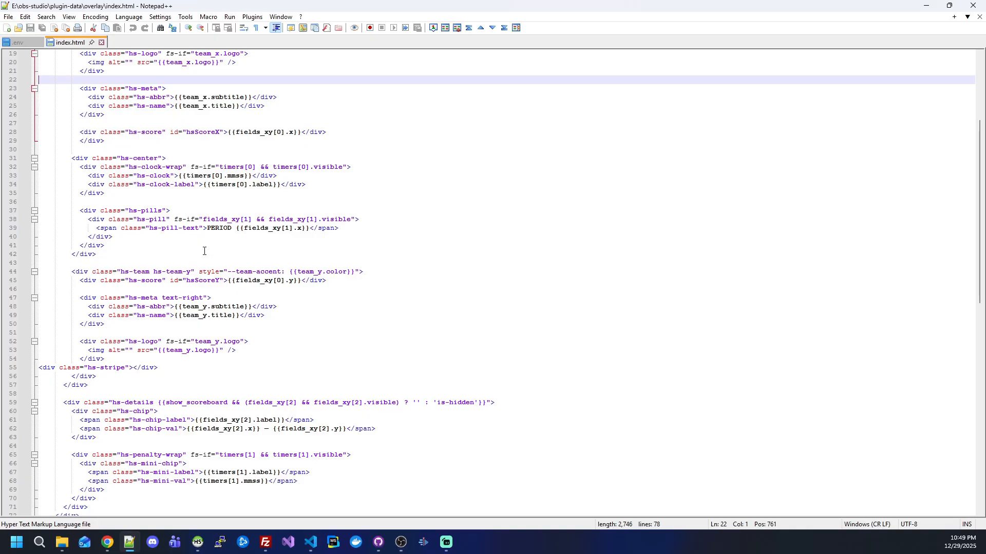
scroll(309, 251, up, 3)
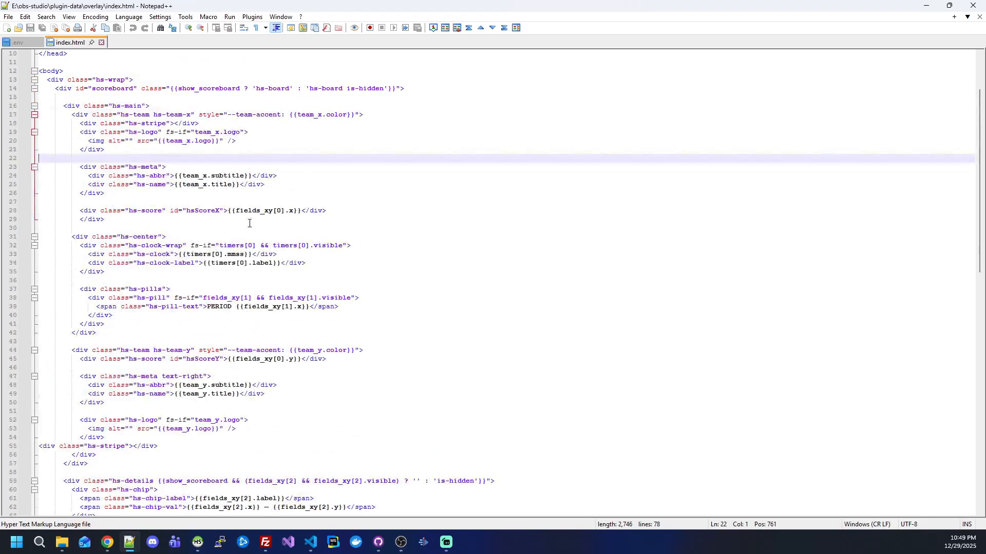
Step: Examine the team_x placeholder on the subtitle line and the fields_xy[0].x placeholder on the home score line
double_click(190, 176)
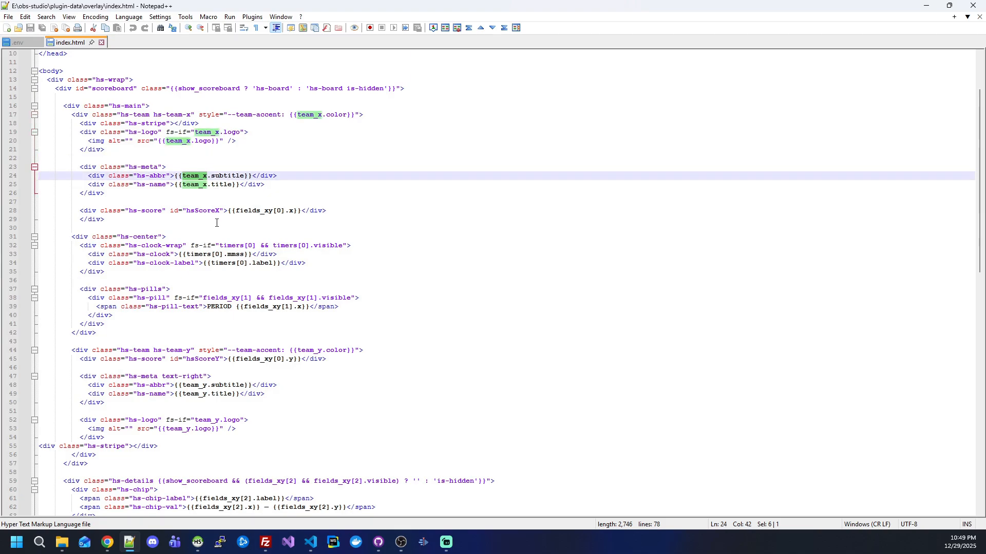
double_click(259, 212)
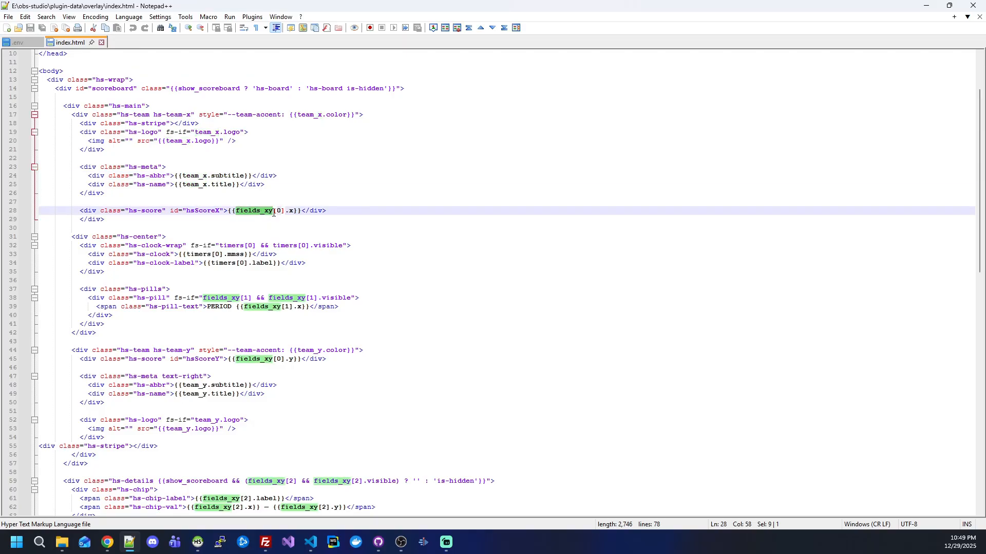
double_click(281, 212)
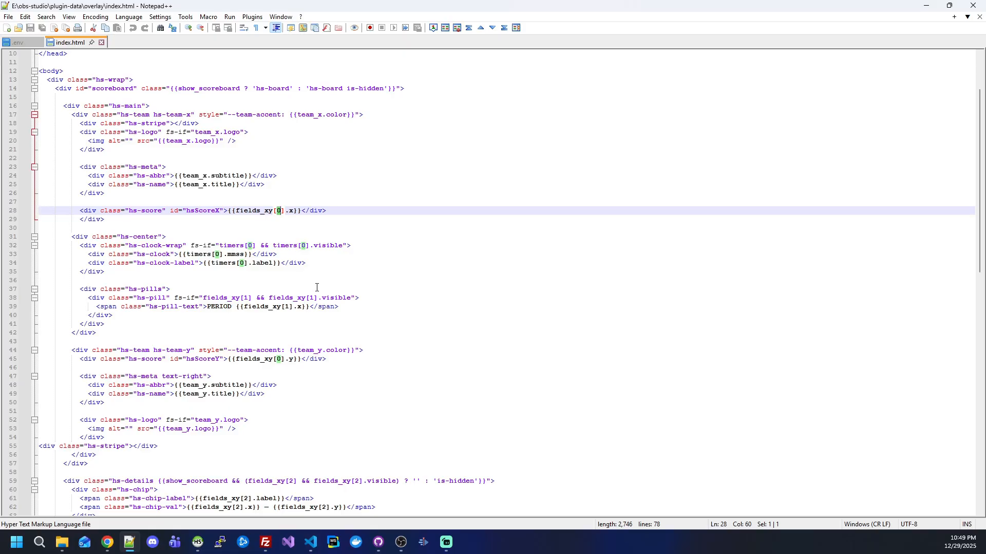
double_click(293, 212)
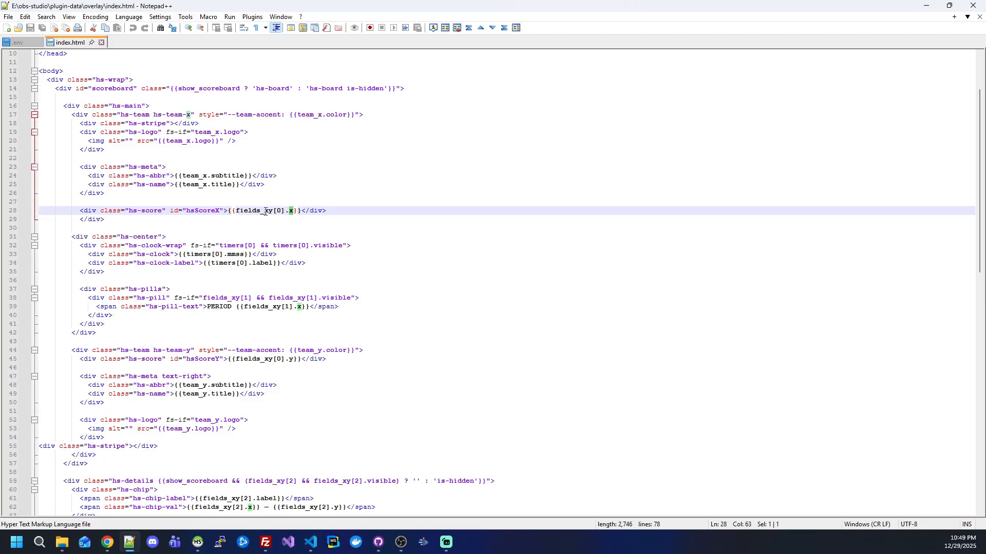
click(300, 211)
double_click(292, 211)
Step: Examine the show_scoreboard visibility condition on the hs-details block and the script.js include at the end of index.html
scroll(354, 233, down, 12)
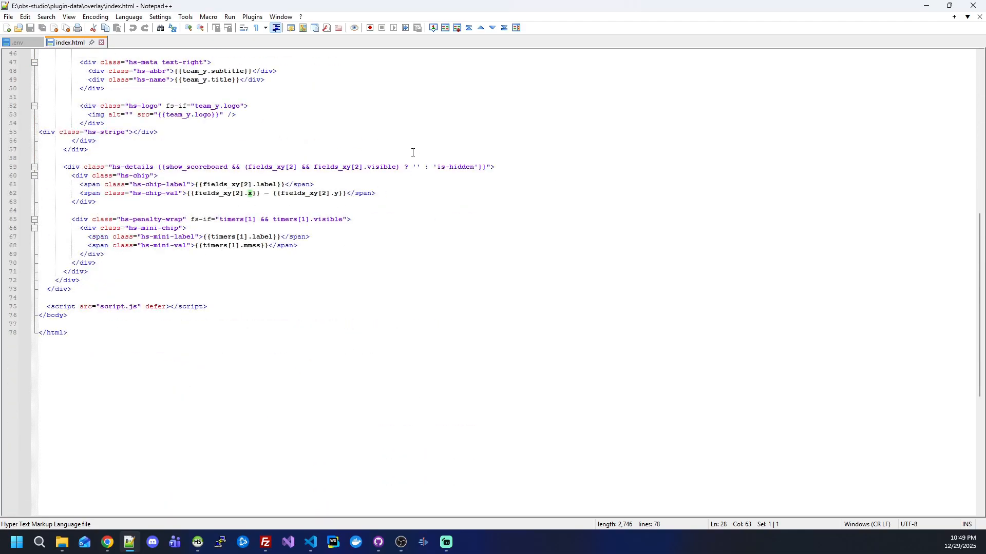
scroll(277, 284, up, 5)
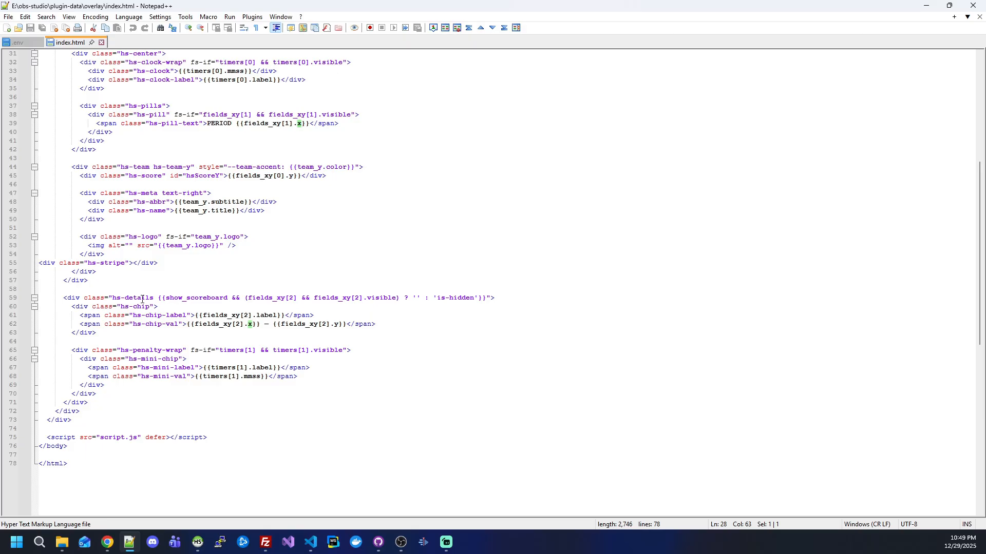
drag(157, 299, 488, 302)
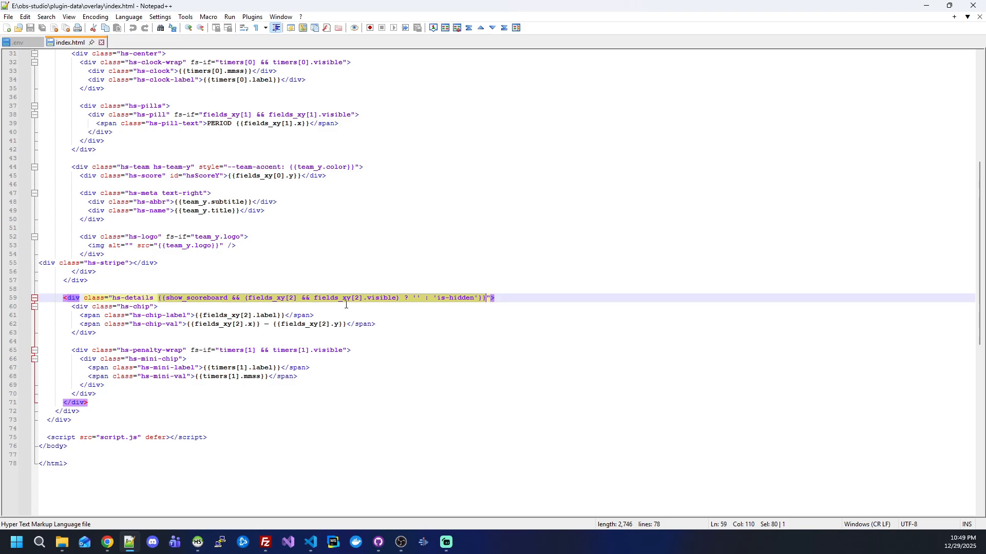
scroll(345, 304, up, 10)
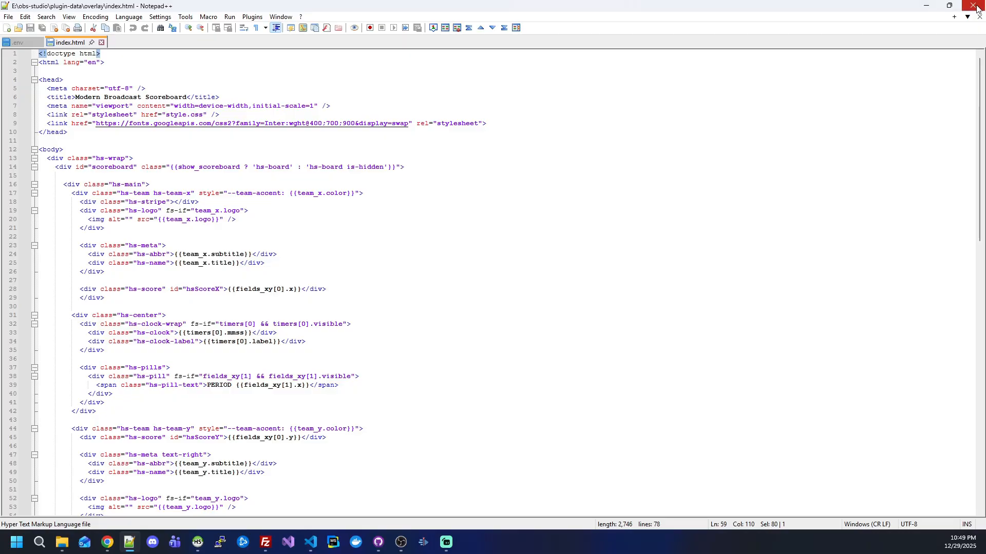
scroll(293, 379, down, 15)
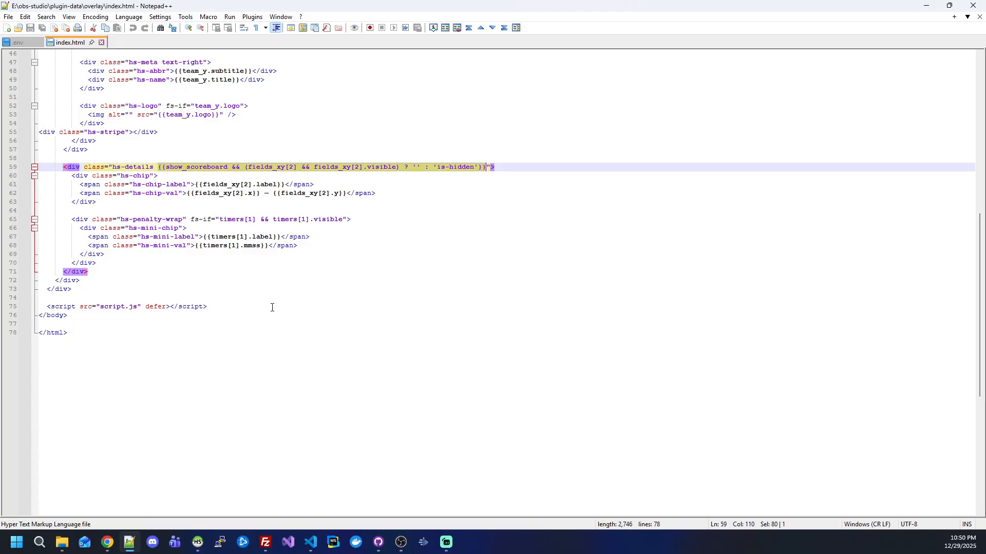
drag(207, 307, 49, 311)
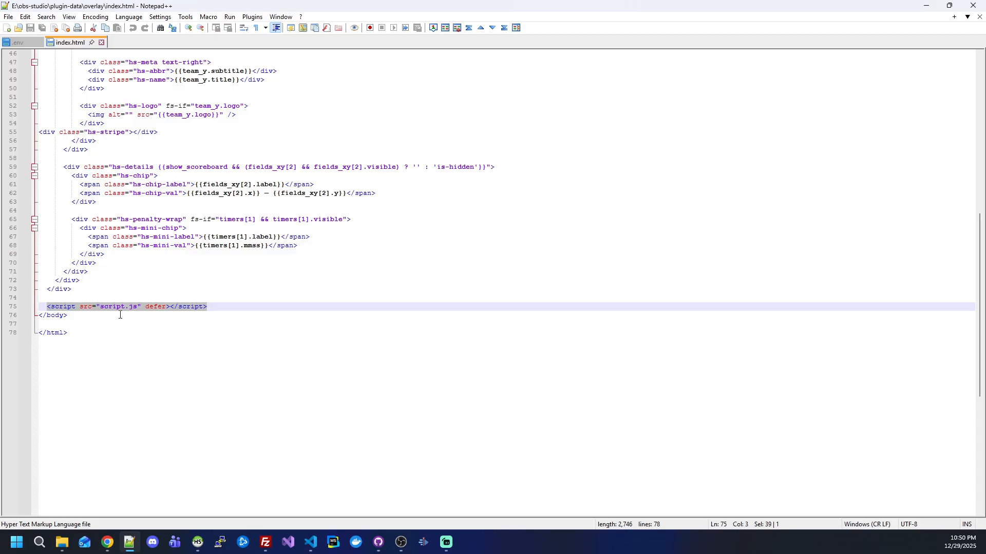
click(133, 306)
double_click(133, 306)
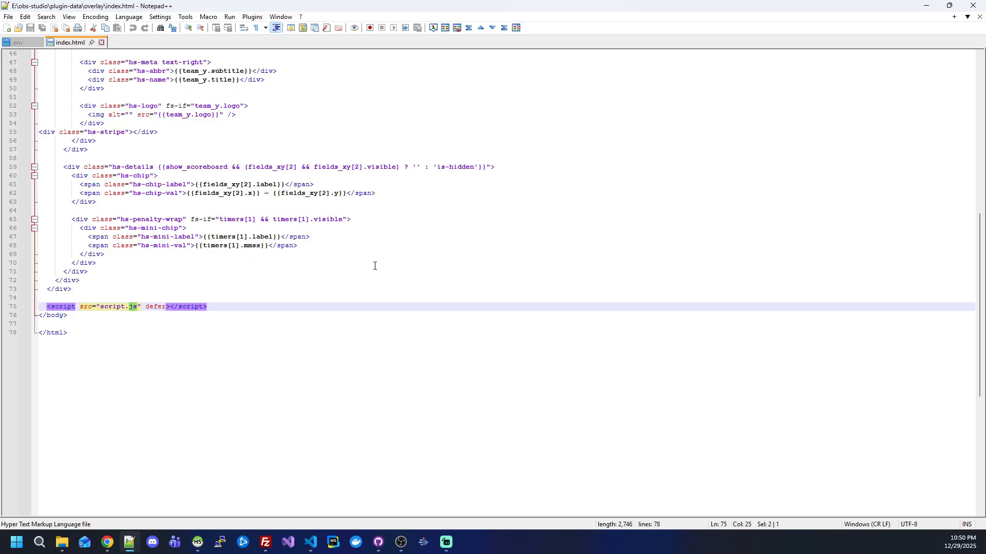
Step: Minimize Notepad++ and close the overlay folder window to return to OBS Studio
scroll(375, 266, up, 15)
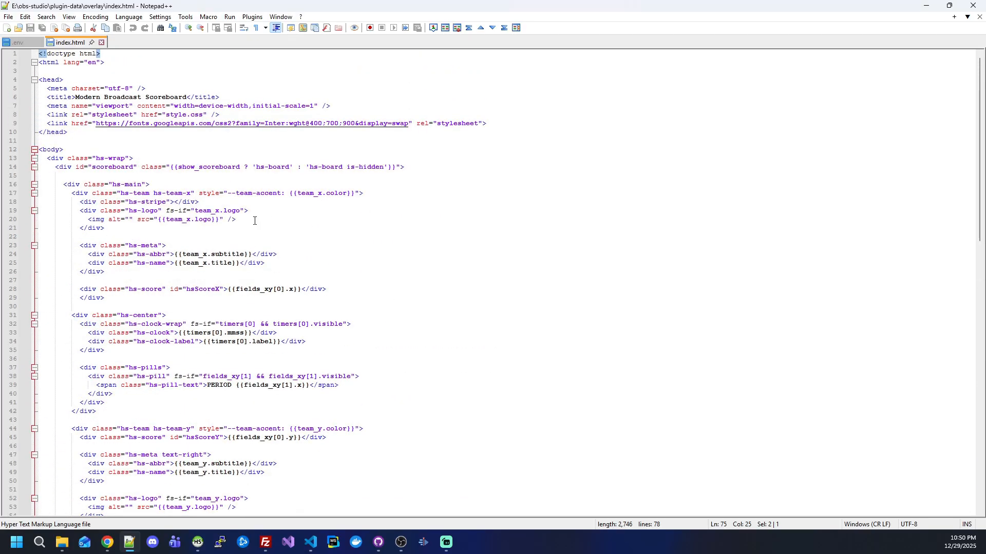
click(928, 6)
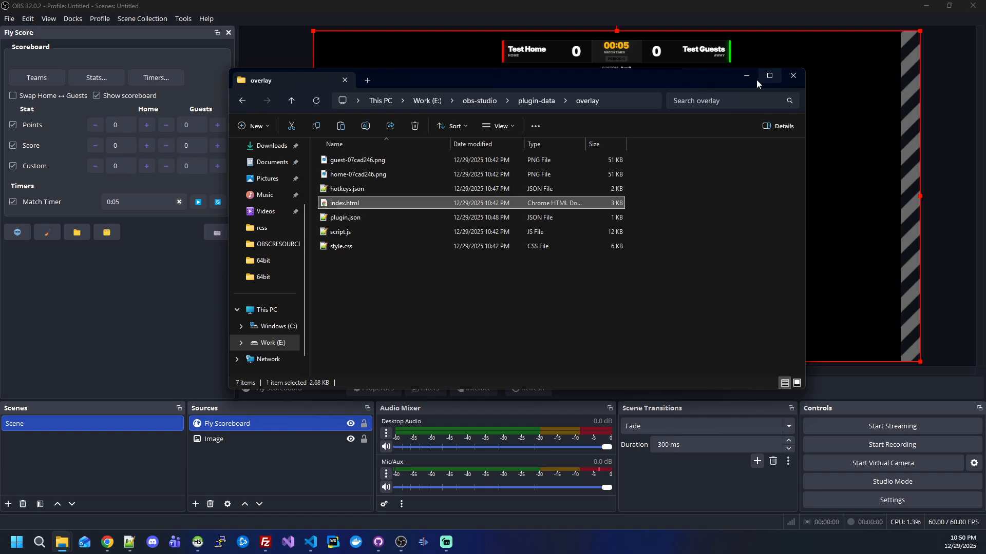
click(793, 76)
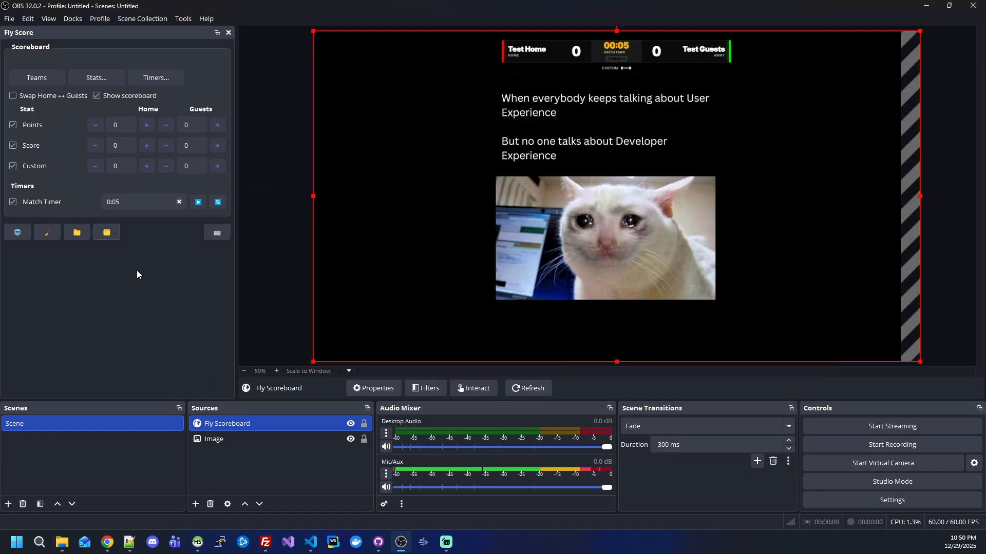